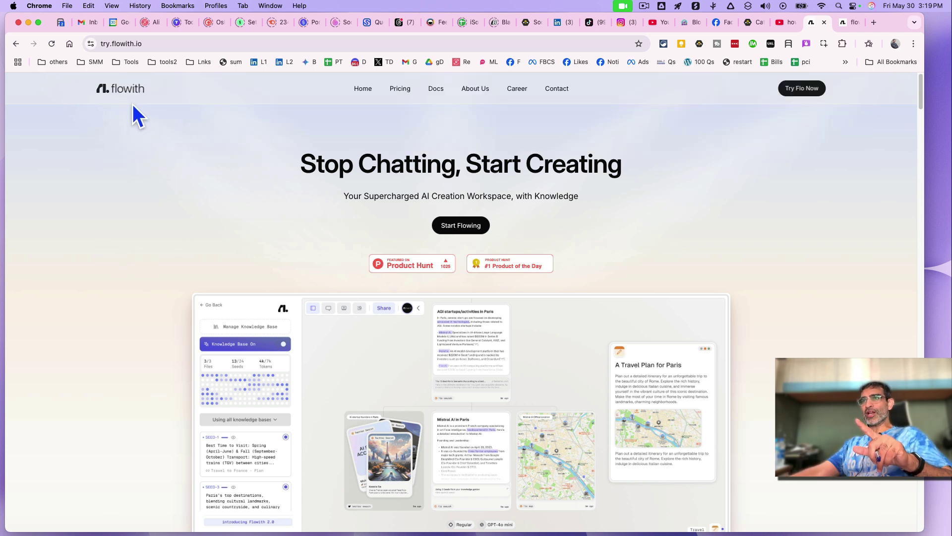
pyautogui.scroll(-5, 674, 307)
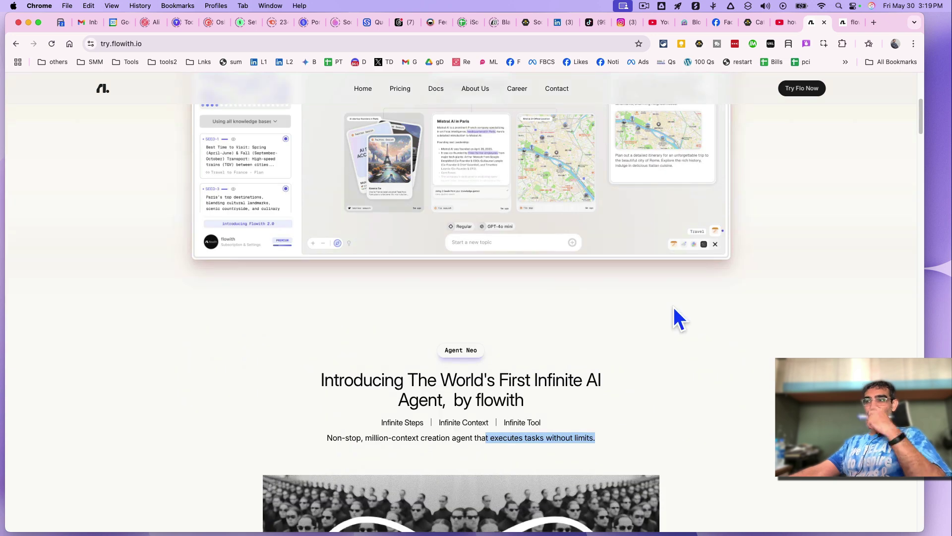
pyautogui.scroll(-3, 673, 307)
# On the landing page, highlight the 'Infinite Steps, Context, Tool' line and the tasks-without-limits phrase.
pyautogui.click(690, 270)
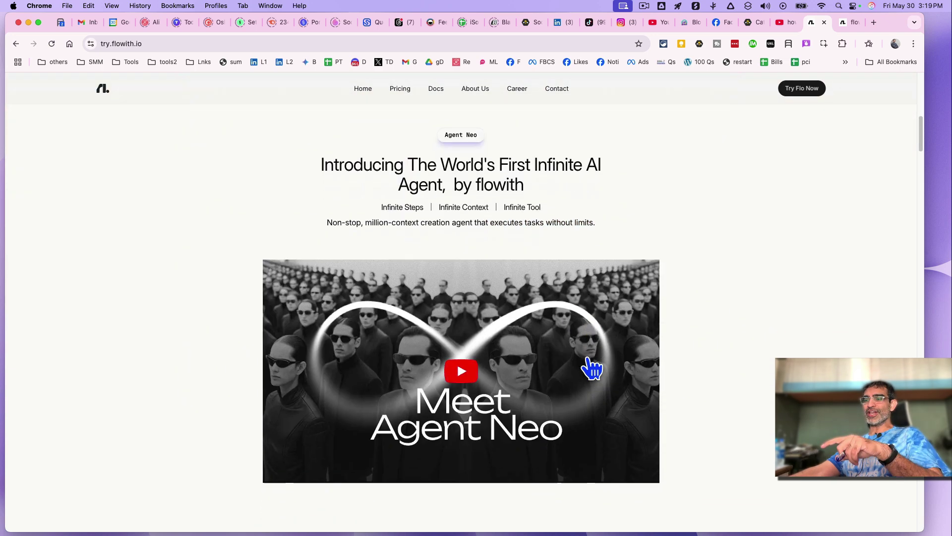
pyautogui.scroll(-1, 594, 365)
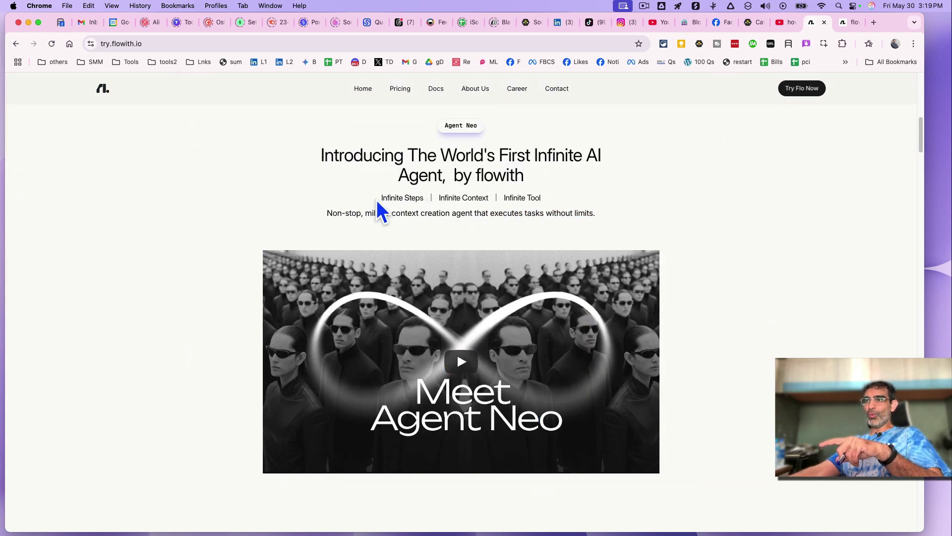
pyautogui.moveTo(379, 198); pyautogui.dragTo(616, 200)
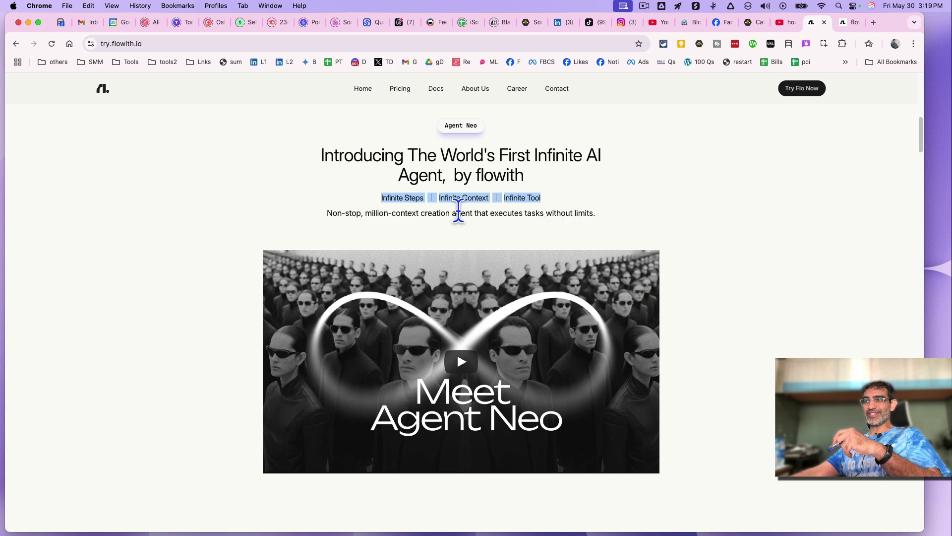
pyautogui.moveTo(460, 214); pyautogui.dragTo(619, 225)
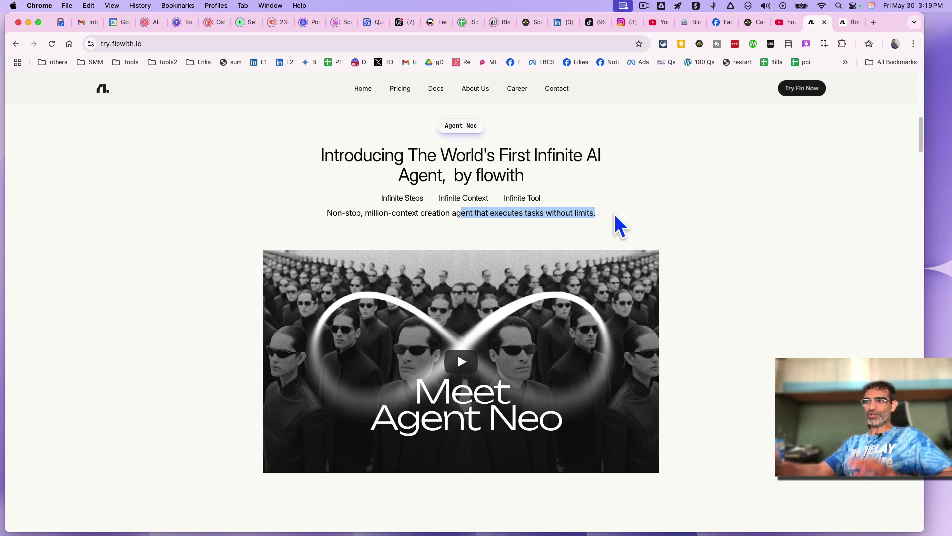
pyautogui.scroll(-2, 733, 278)
pyautogui.scroll(-2, 731, 275)
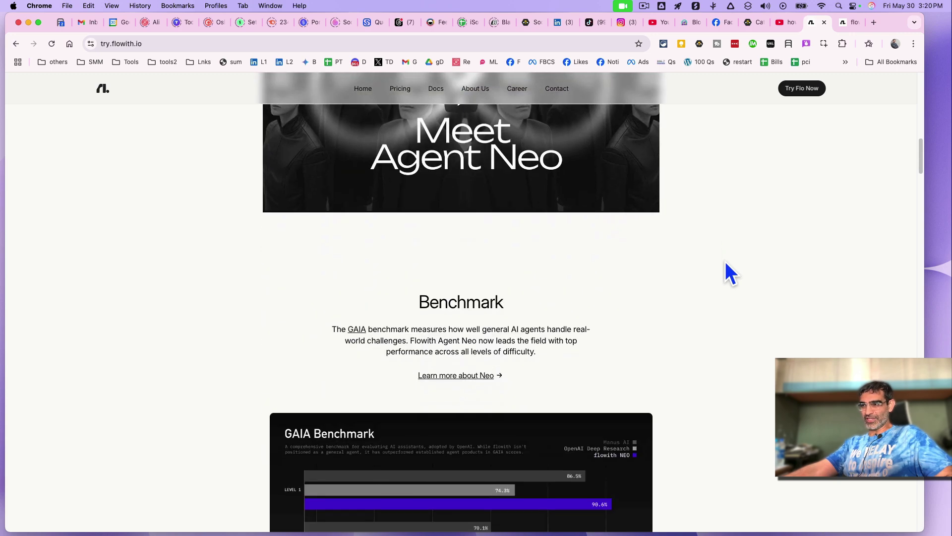
pyautogui.scroll(-4, 731, 274)
pyautogui.scroll(-5, 731, 273)
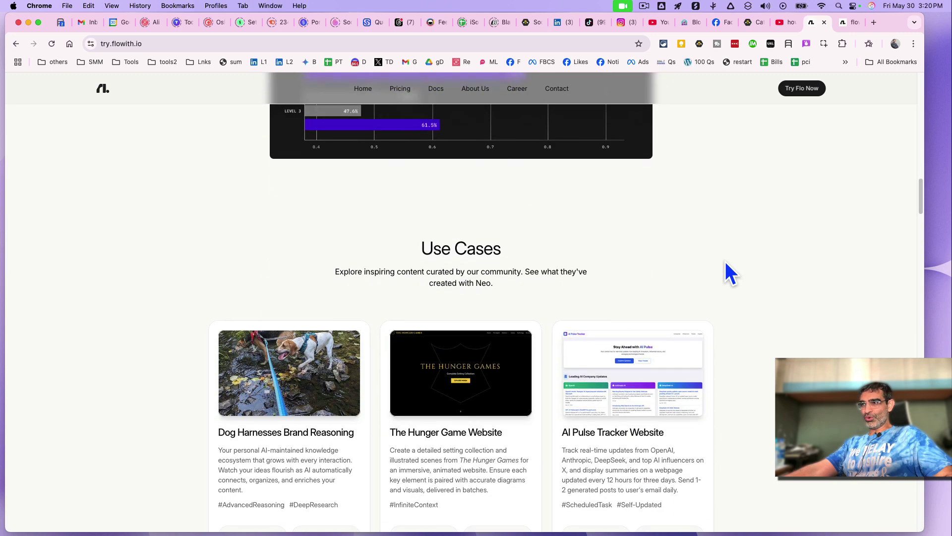
pyautogui.moveTo(433, 246); pyautogui.dragTo(504, 250)
pyautogui.scroll(-1, 719, 262)
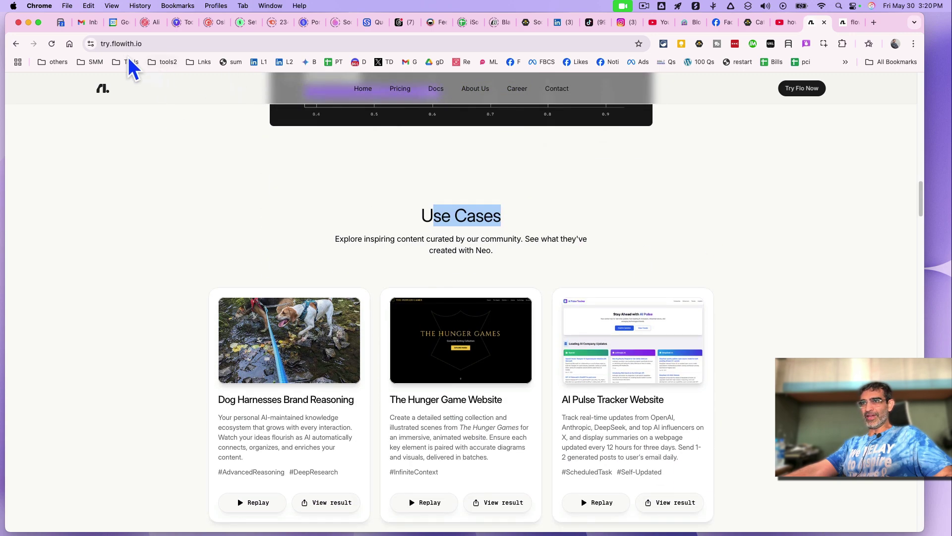
pyautogui.scroll(-3, 726, 302)
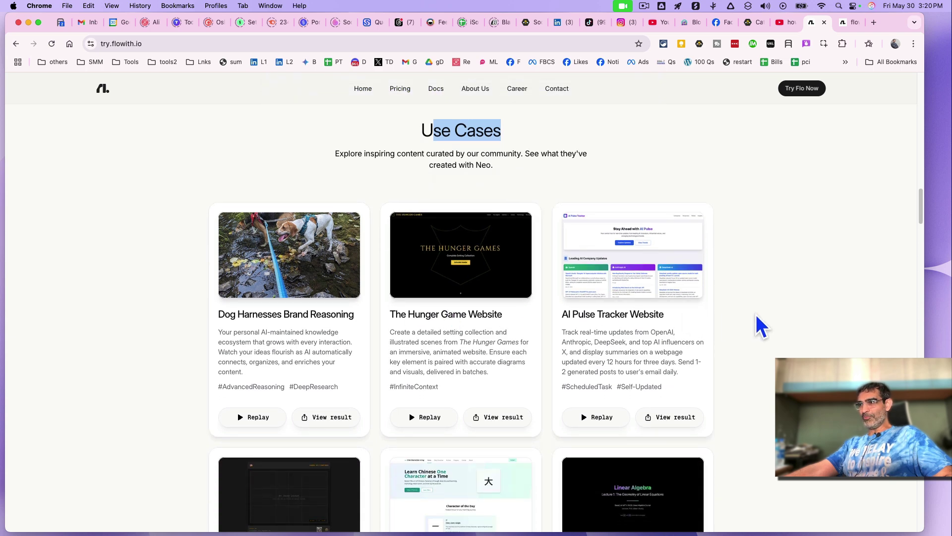
pyautogui.scroll(-1, 759, 325)
pyautogui.scroll(-1, 719, 340)
pyautogui.scroll(-2, 716, 340)
pyautogui.scroll(-7, 710, 328)
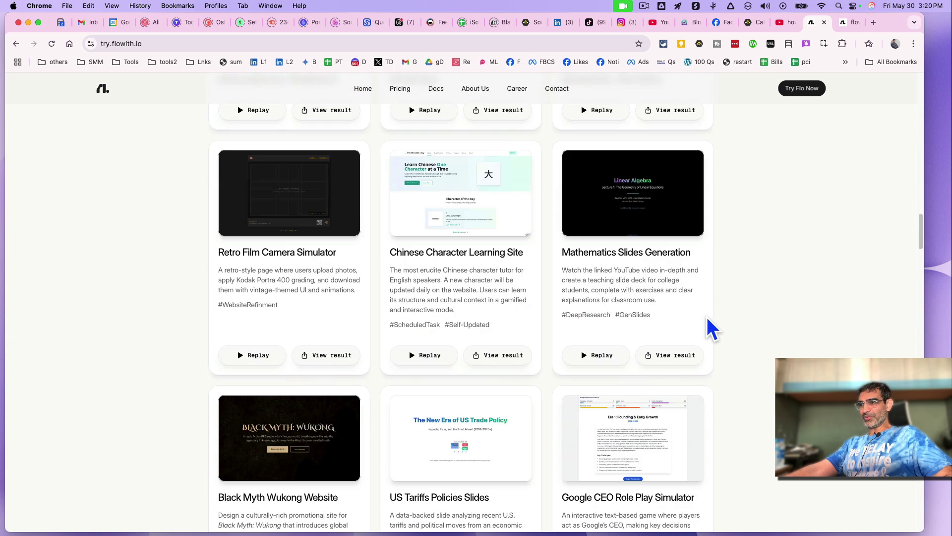
pyautogui.scroll(-1, 570, 362)
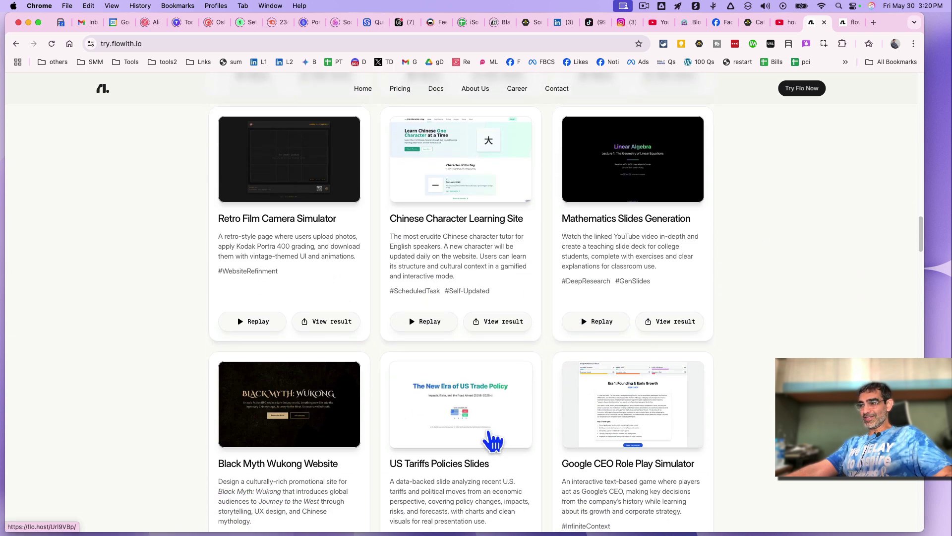
pyautogui.scroll(-5, 489, 439)
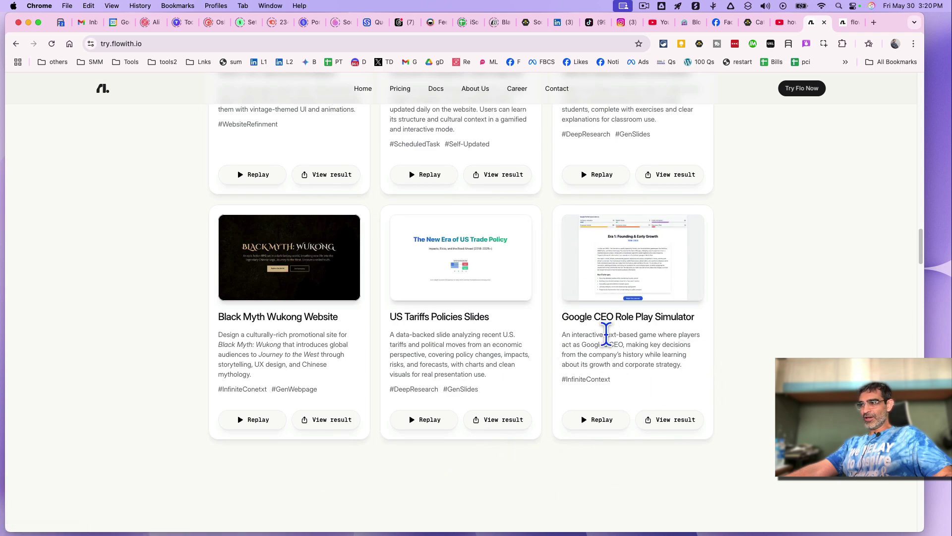
pyautogui.scroll(3, 316, 342)
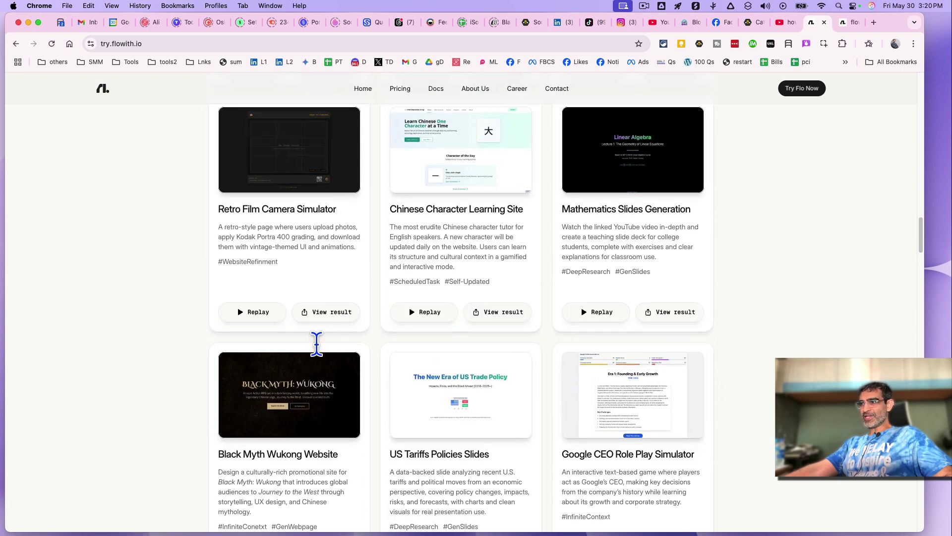
pyautogui.scroll(10, 315, 342)
pyautogui.scroll(4, 318, 346)
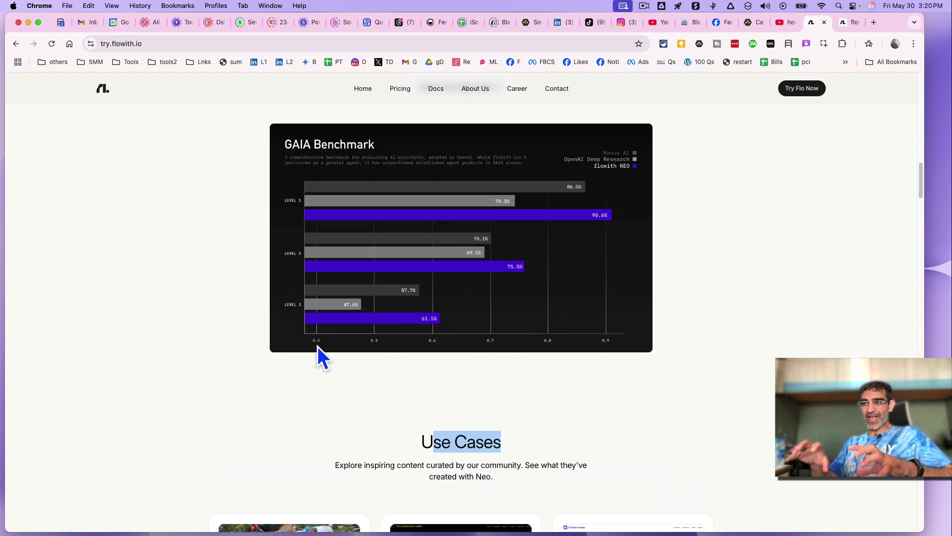
pyautogui.scroll(10, 673, 307)
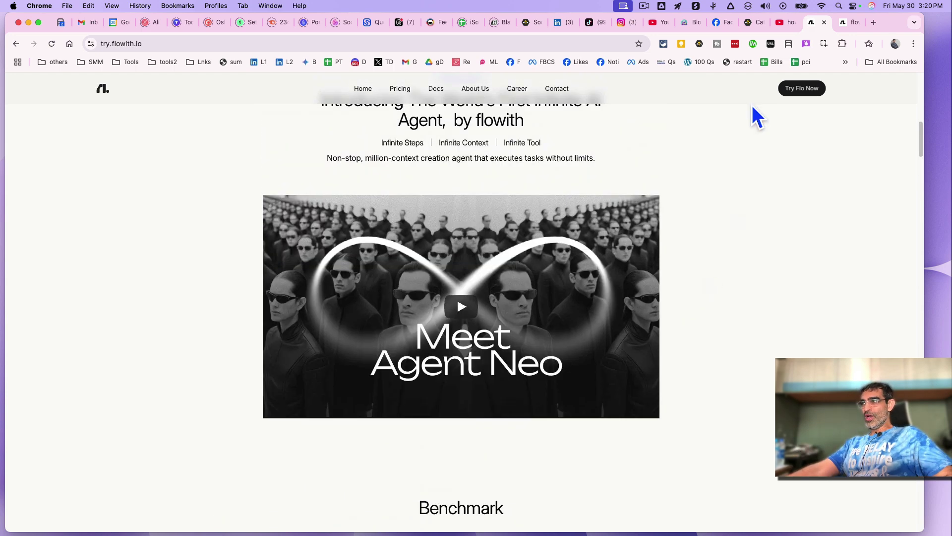
# Open the Flowith start page and switch Agent Mode off, then back on.
pyautogui.click(846, 22)
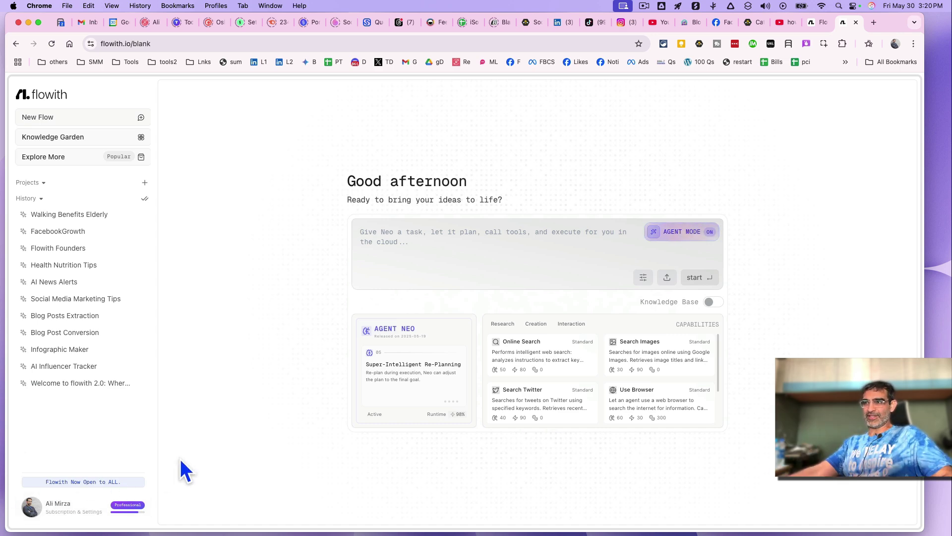
pyautogui.click(447, 245)
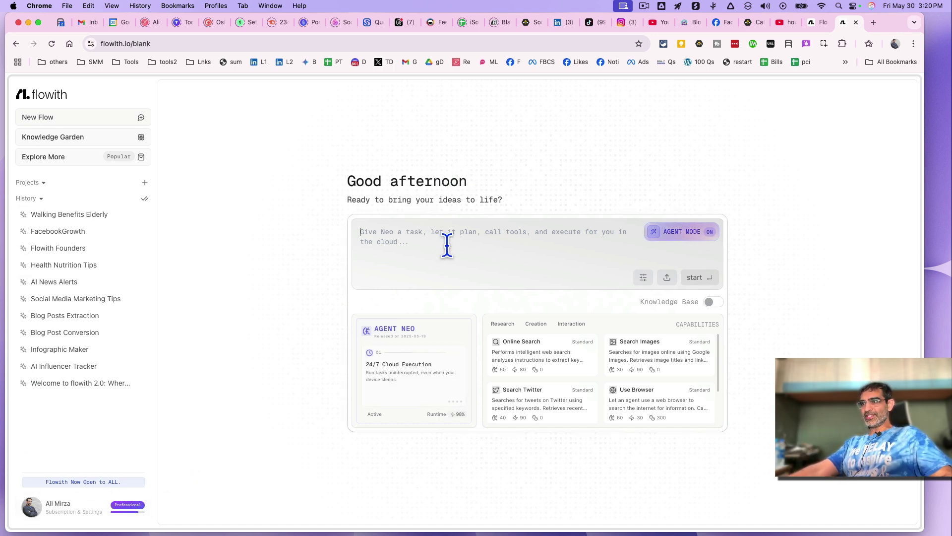
pyautogui.click(690, 250)
pyautogui.moveTo(336, 198); pyautogui.dragTo(557, 219)
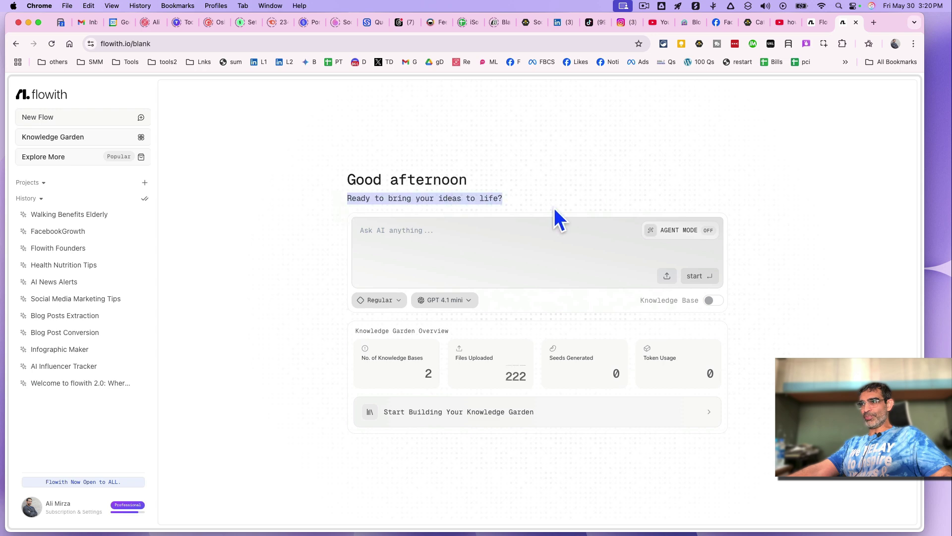
pyautogui.click(491, 242)
pyautogui.click(432, 239)
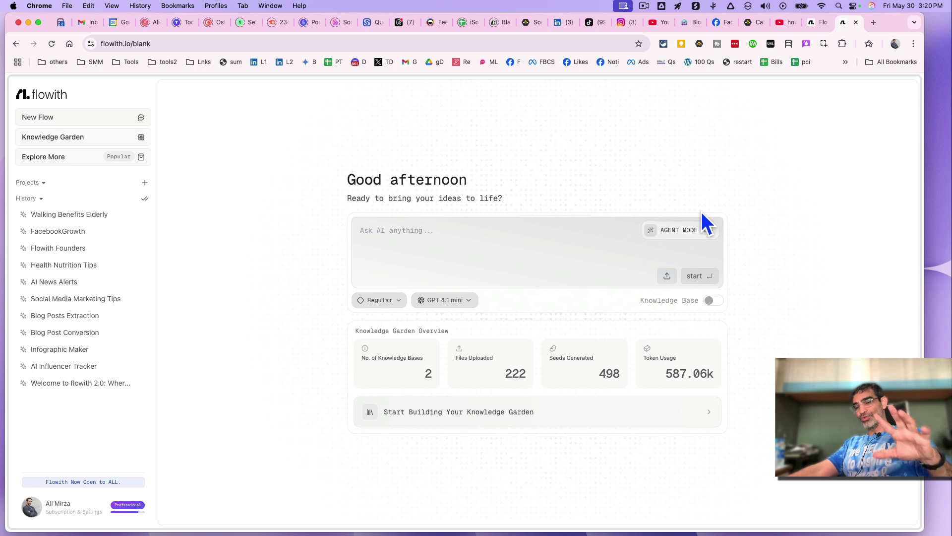
pyautogui.click(674, 234)
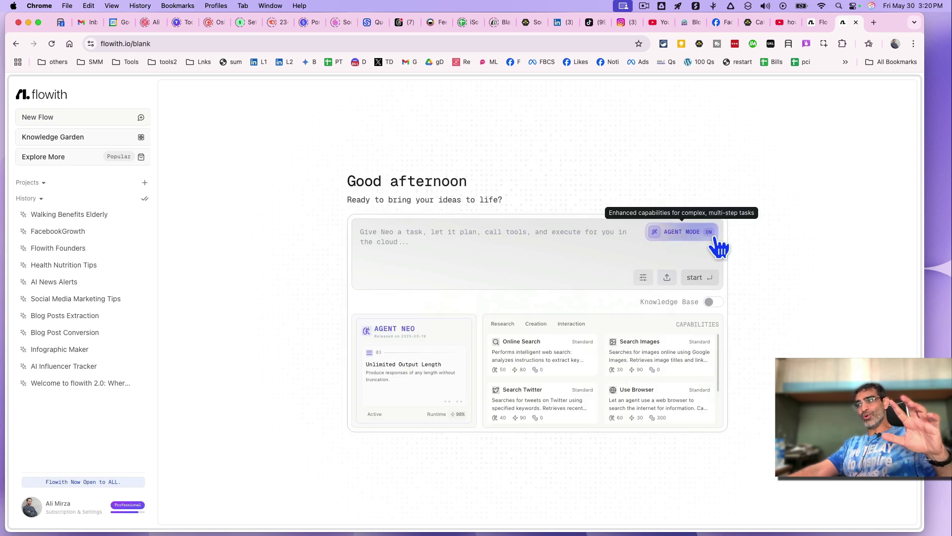
# Browse Neo's Research, Creation and Interaction capability tabs.
pyautogui.click(507, 327)
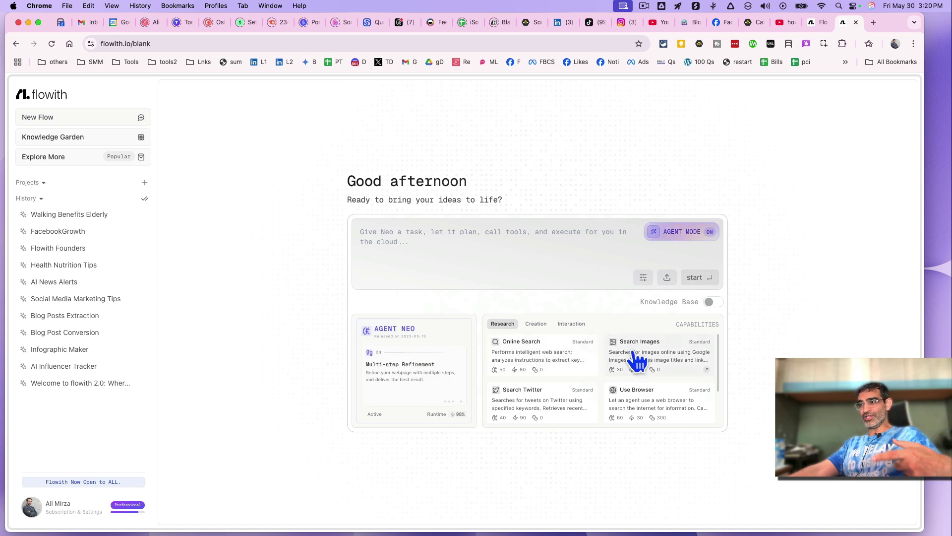
pyautogui.scroll(-1, 647, 402)
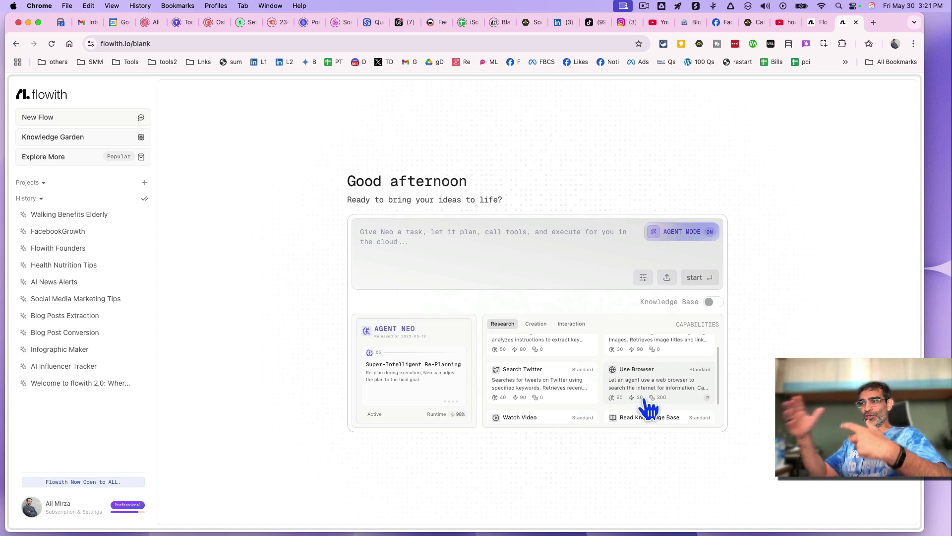
pyautogui.click(536, 328)
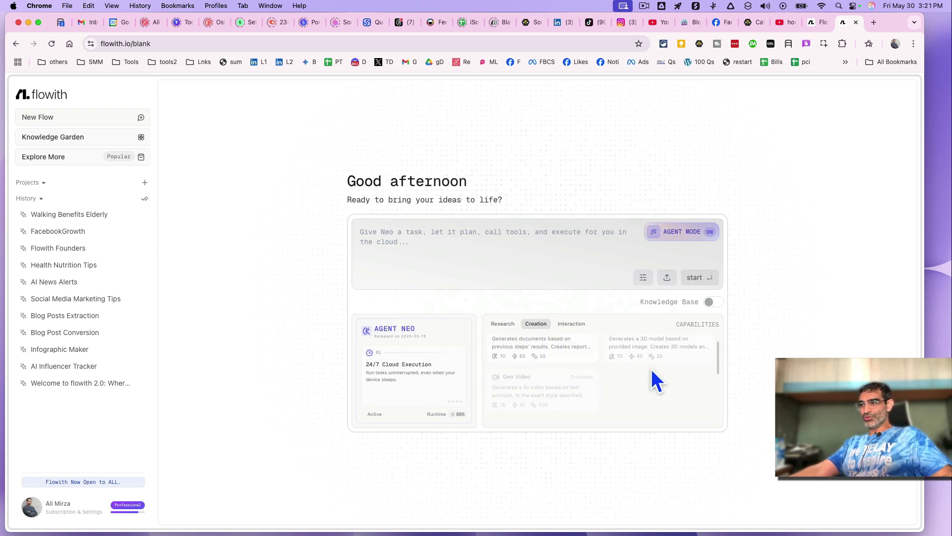
pyautogui.scroll(-3, 658, 399)
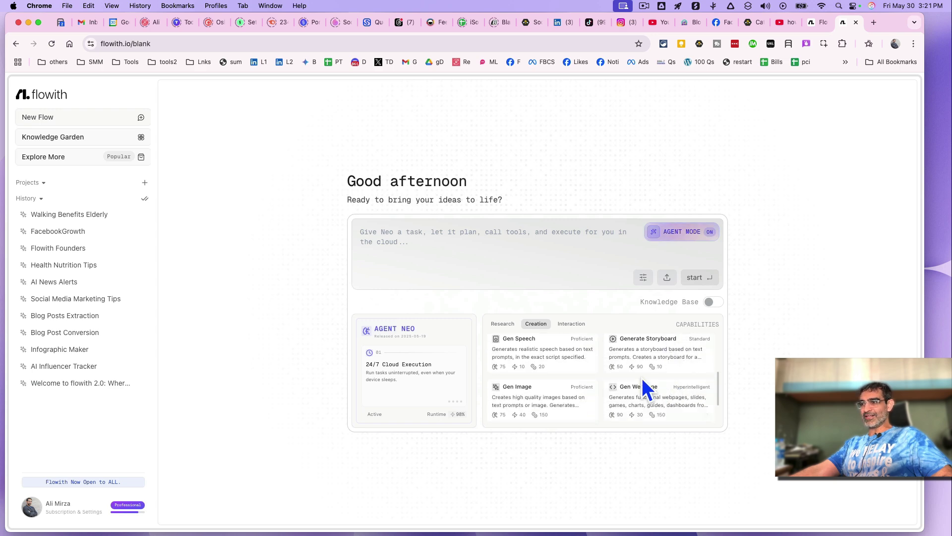
pyautogui.click(572, 324)
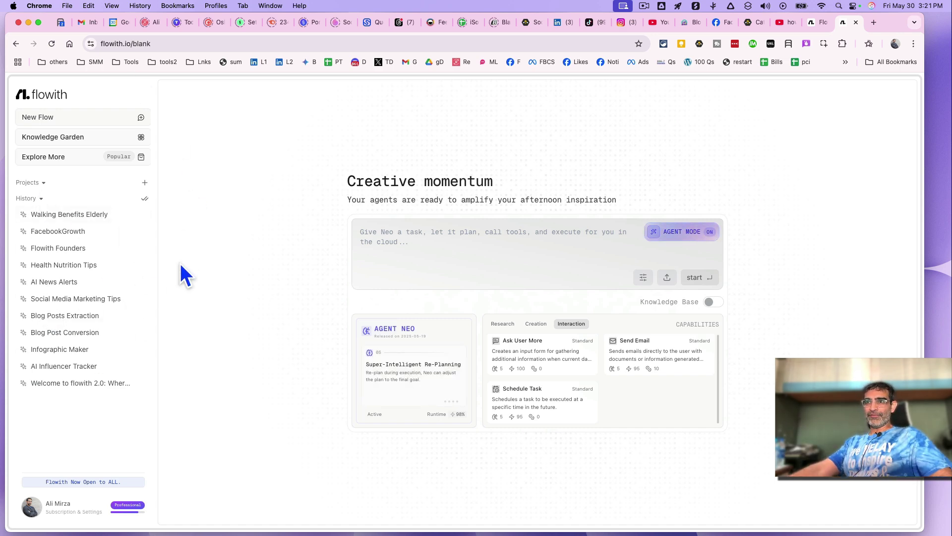
# Open the AI News Alerts flow, then switch to the delivered Gmail news email.
pyautogui.click(53, 280)
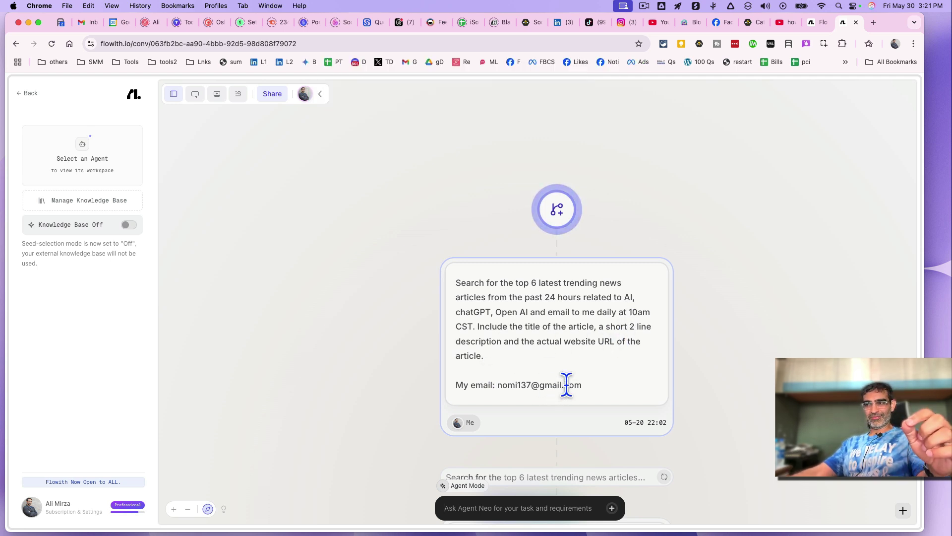
pyautogui.scroll(-2, 566, 385)
pyautogui.scroll(-3, 567, 385)
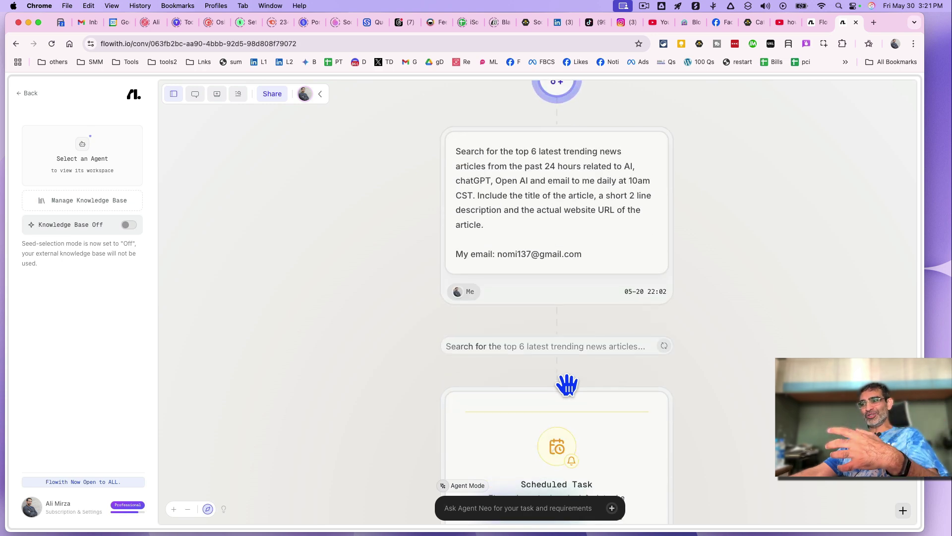
pyautogui.scroll(-1, 566, 384)
pyautogui.scroll(-5, 566, 384)
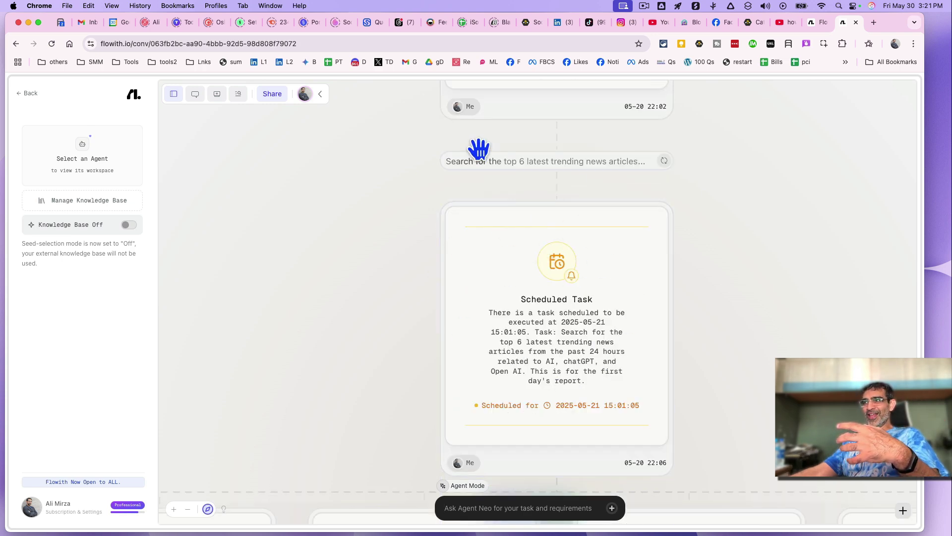
pyautogui.scroll(-1, 599, 358)
pyautogui.scroll(-1, 570, 298)
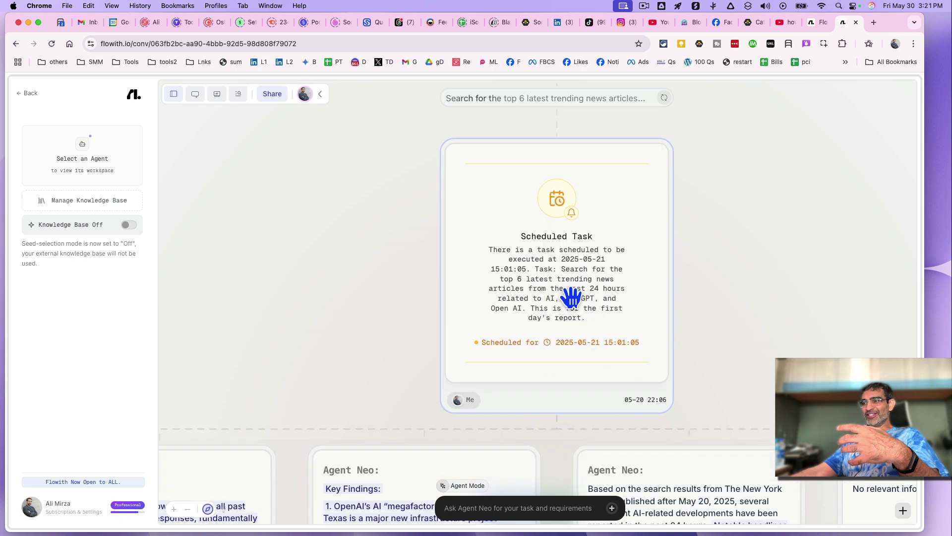
pyautogui.scroll(-5, 514, 308)
pyautogui.scroll(-3, 519, 307)
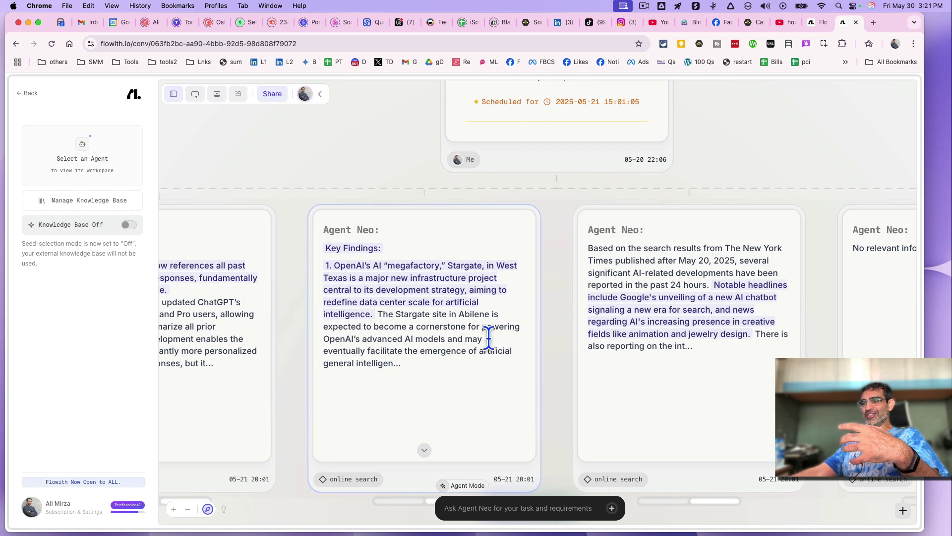
pyautogui.scroll(-5, 488, 338)
pyautogui.scroll(-5, 499, 341)
pyautogui.scroll(-5, 558, 350)
pyautogui.scroll(-5, 597, 360)
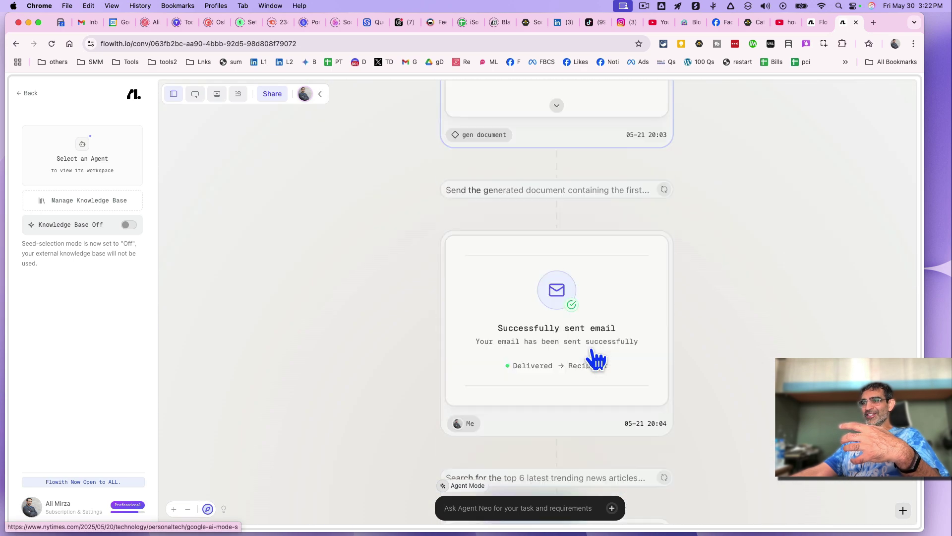
pyautogui.scroll(-3, 597, 360)
pyautogui.scroll(-3, 597, 360)
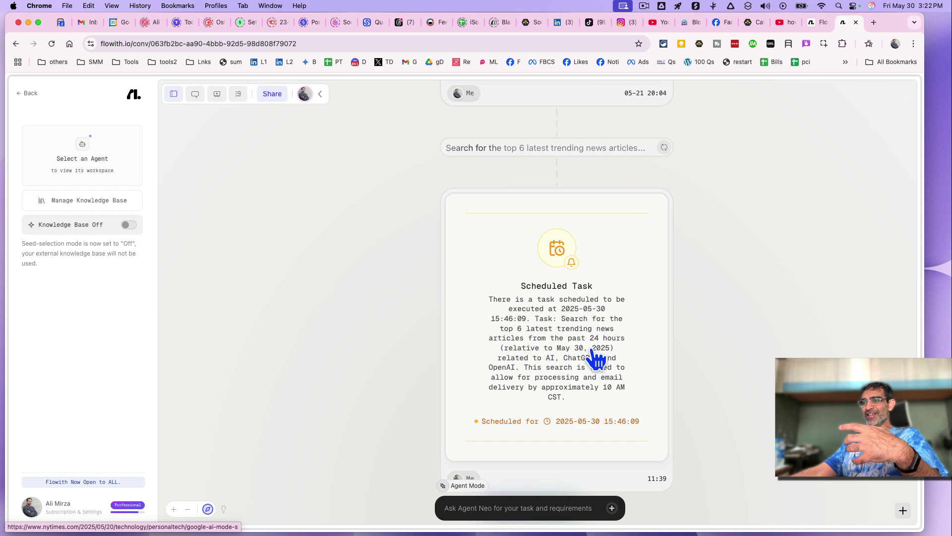
pyautogui.scroll(3, 597, 361)
pyautogui.scroll(3, 597, 360)
pyautogui.scroll(-3, 597, 360)
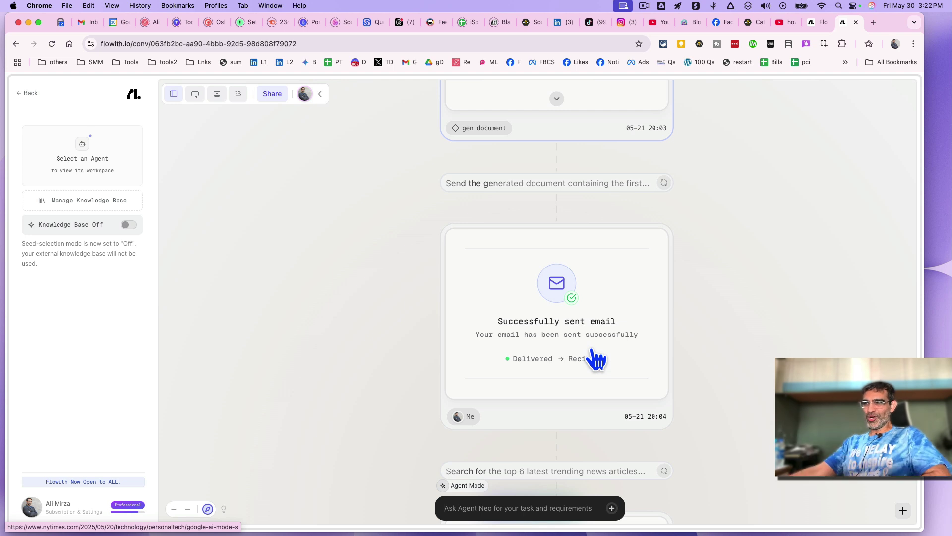
pyautogui.scroll(-3, 665, 325)
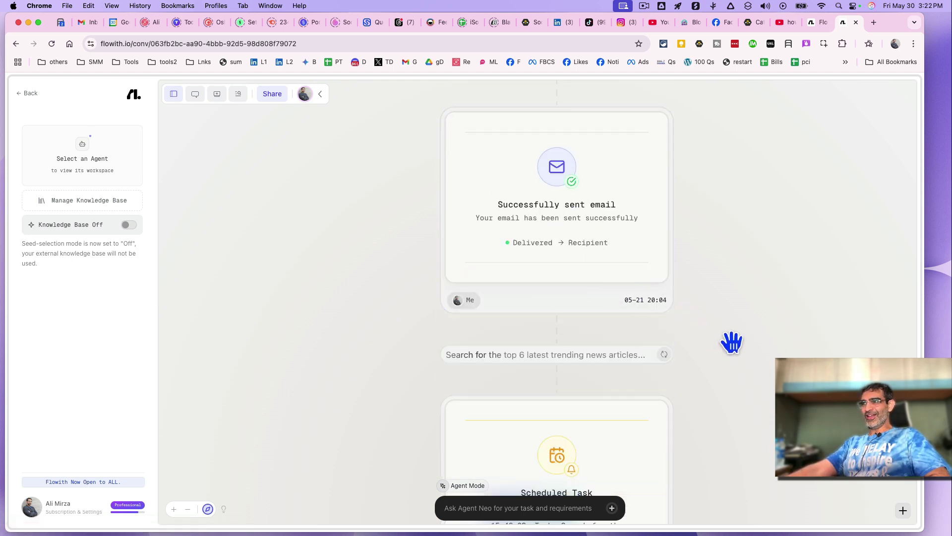
pyautogui.scroll(-8, 805, 355)
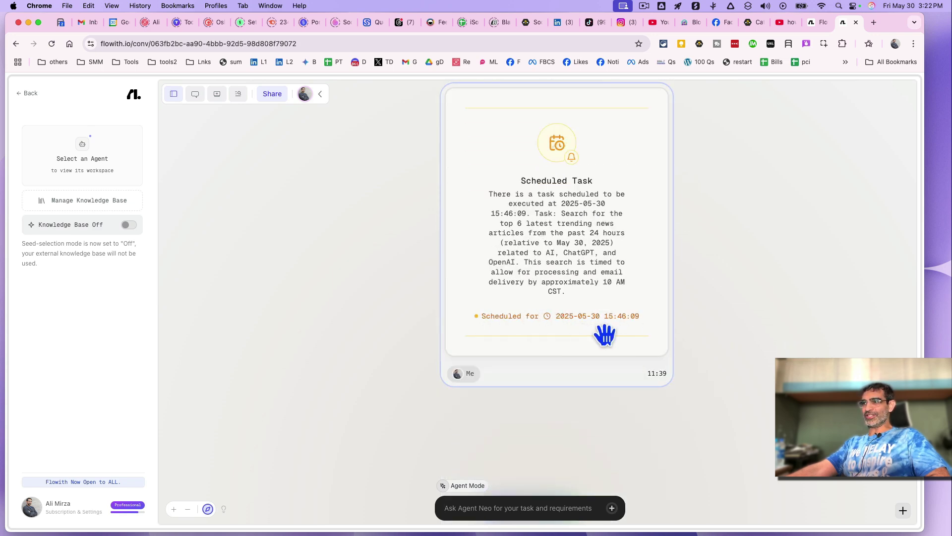
pyautogui.press('super+2')
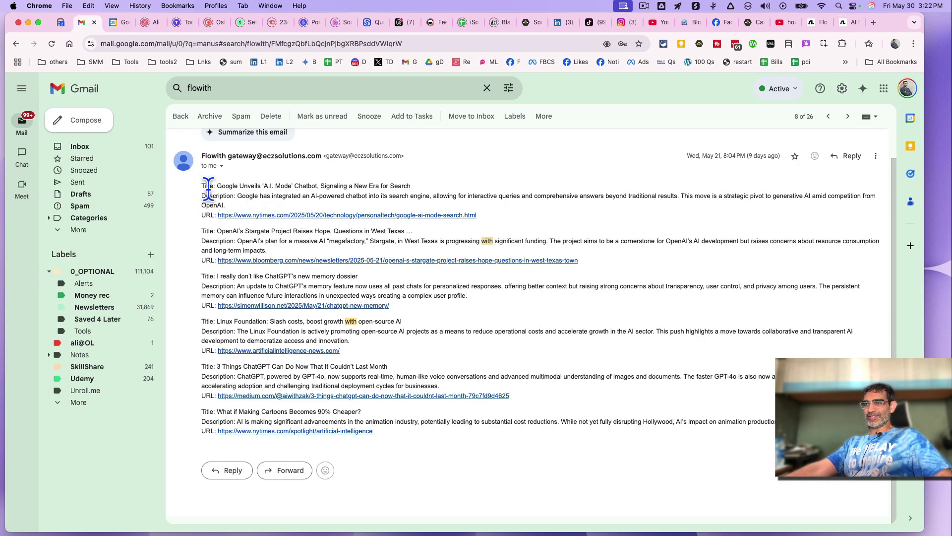
# Select the first story's Title and Description lines in the Gmail message.
pyautogui.moveTo(217, 186); pyautogui.dragTo(333, 212)
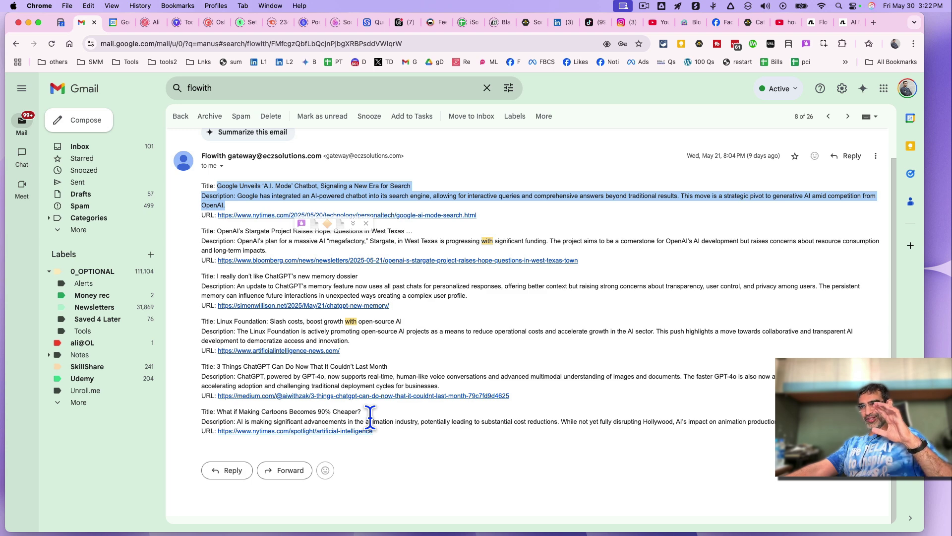
# Return to the AI News Alerts flow, then go Back to the Flowith home page.
pyautogui.click(854, 27)
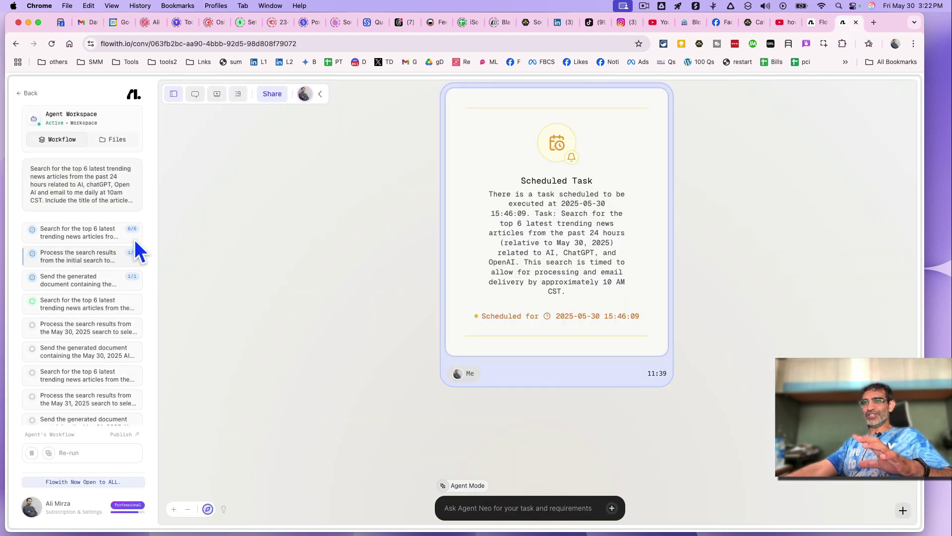
pyautogui.scroll(-2, 60, 283)
pyautogui.scroll(-2, 65, 274)
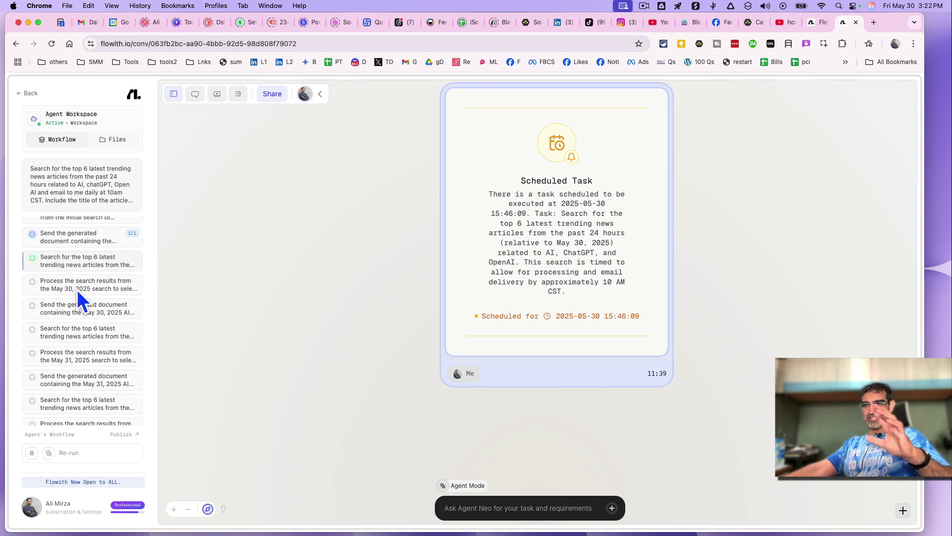
pyautogui.scroll(2, 544, 285)
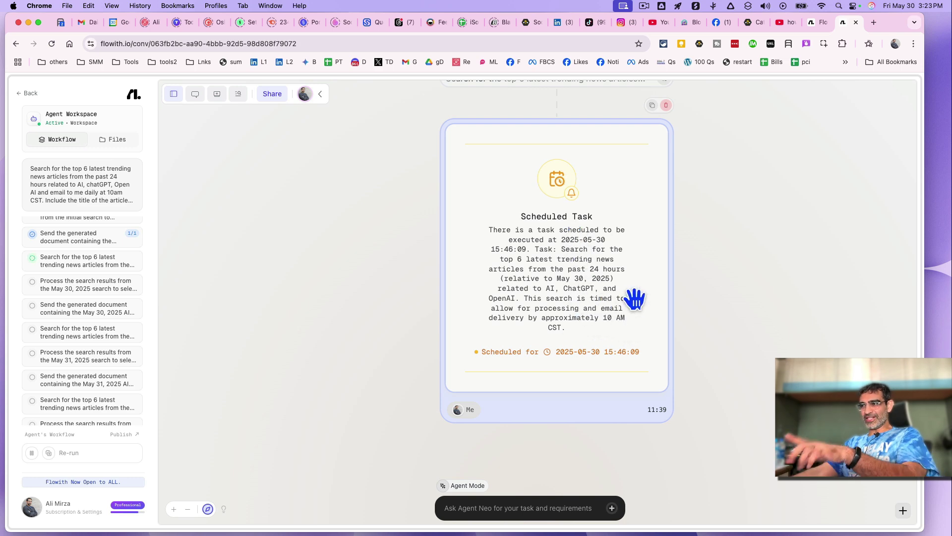
pyautogui.scroll(5, 743, 293)
pyautogui.scroll(5, 743, 292)
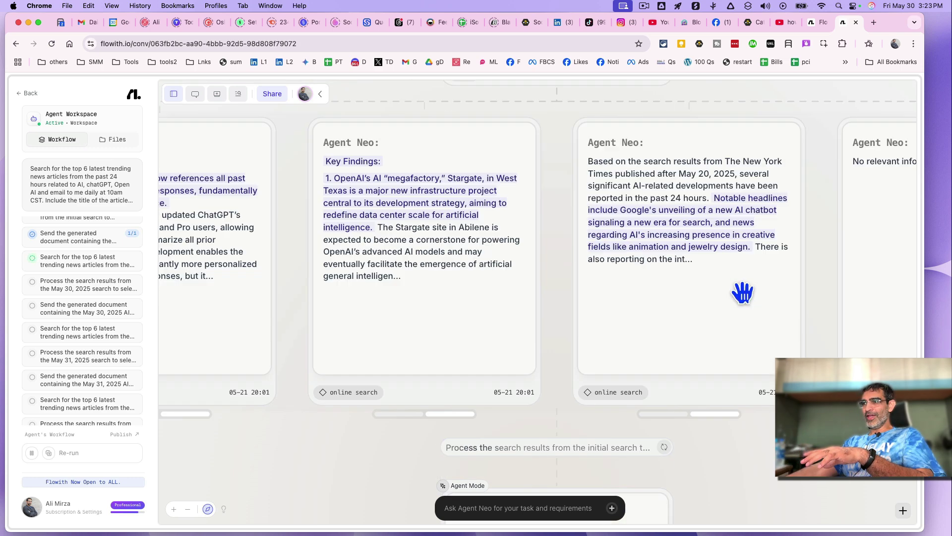
pyautogui.scroll(5, 743, 293)
pyautogui.scroll(5, 697, 272)
pyautogui.scroll(10, 710, 298)
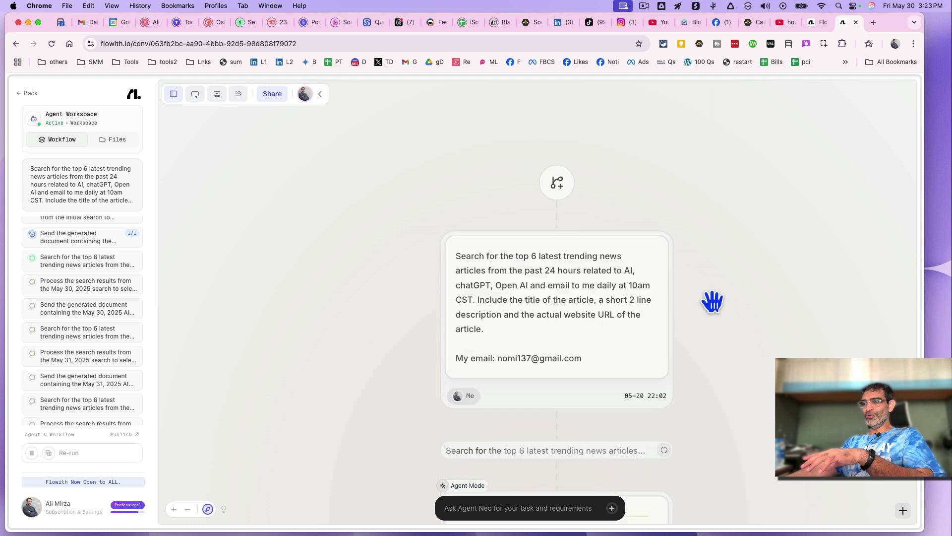
pyautogui.click(27, 95)
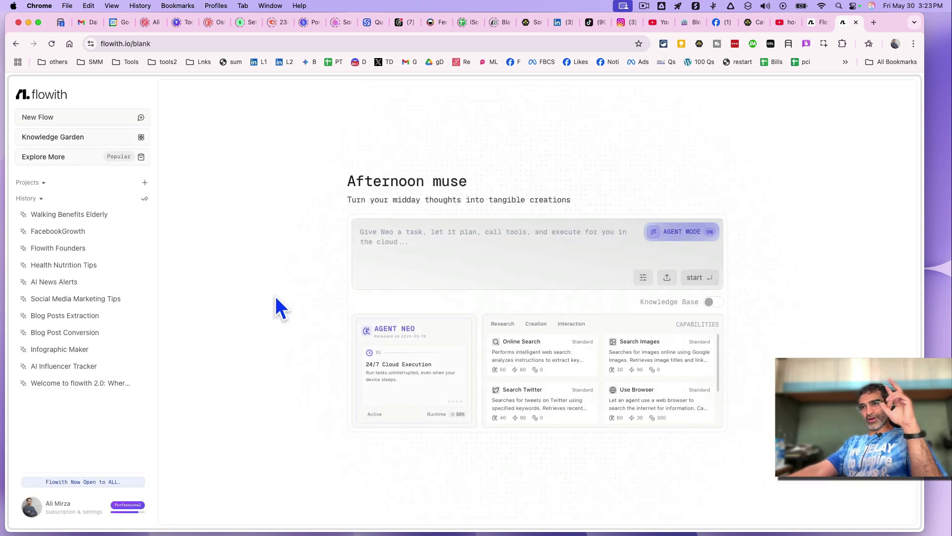
# Open the Blog Posts Extraction flow and load live previews of the blog site and first page.
pyautogui.click(69, 316)
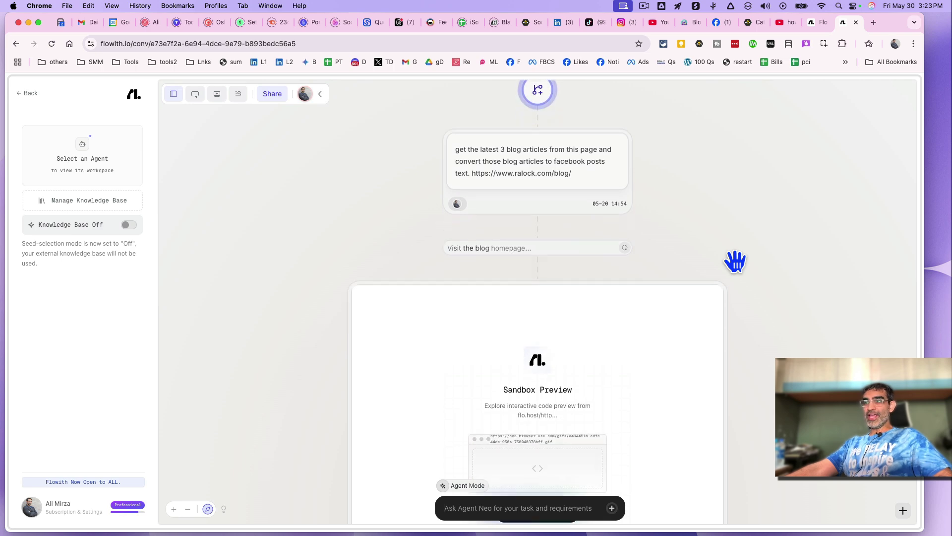
pyautogui.click(549, 427)
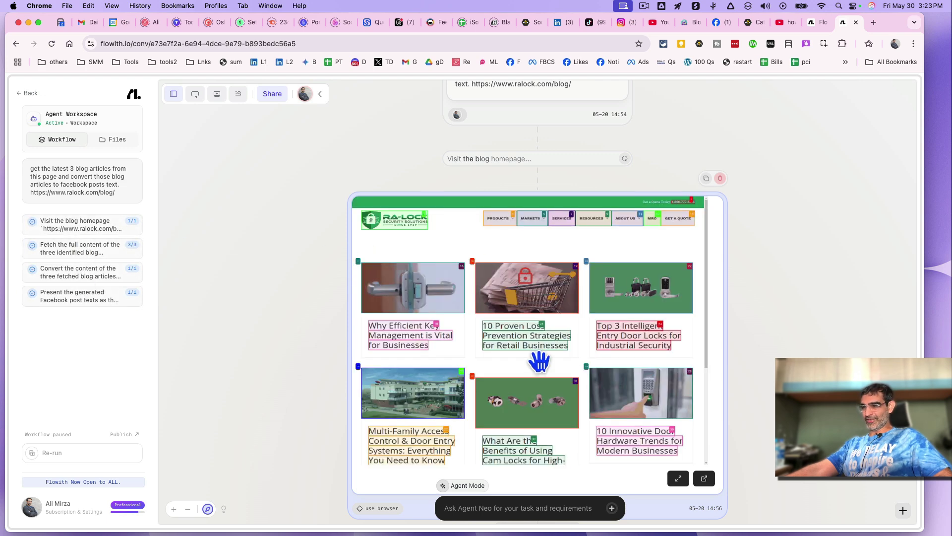
pyautogui.scroll(-2, 591, 335)
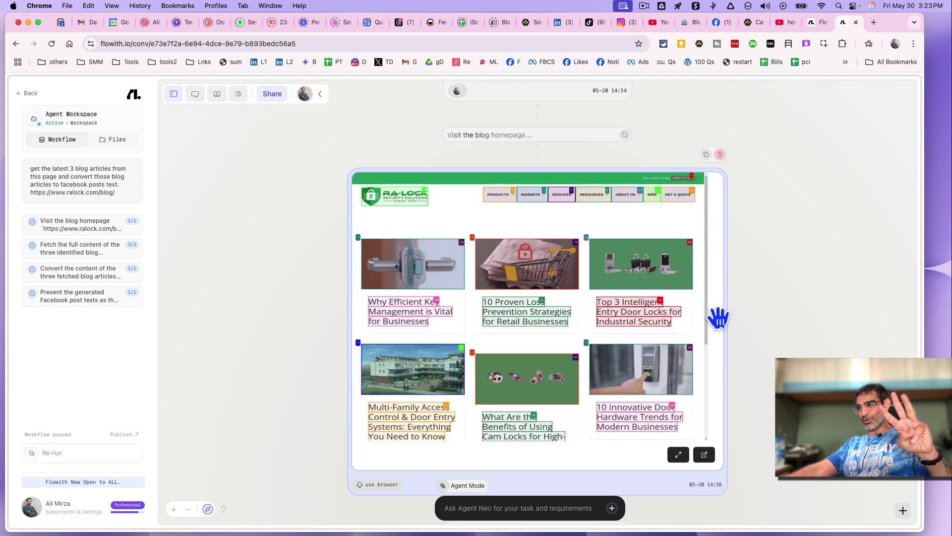
pyautogui.scroll(-5, 814, 325)
pyautogui.scroll(-3, 814, 326)
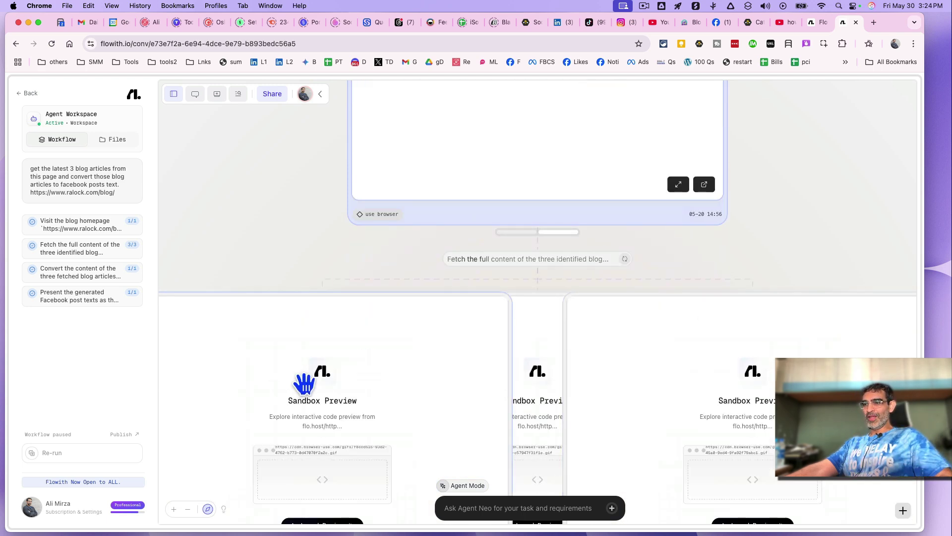
pyautogui.scroll(-2, 304, 383)
pyautogui.click(189, 509)
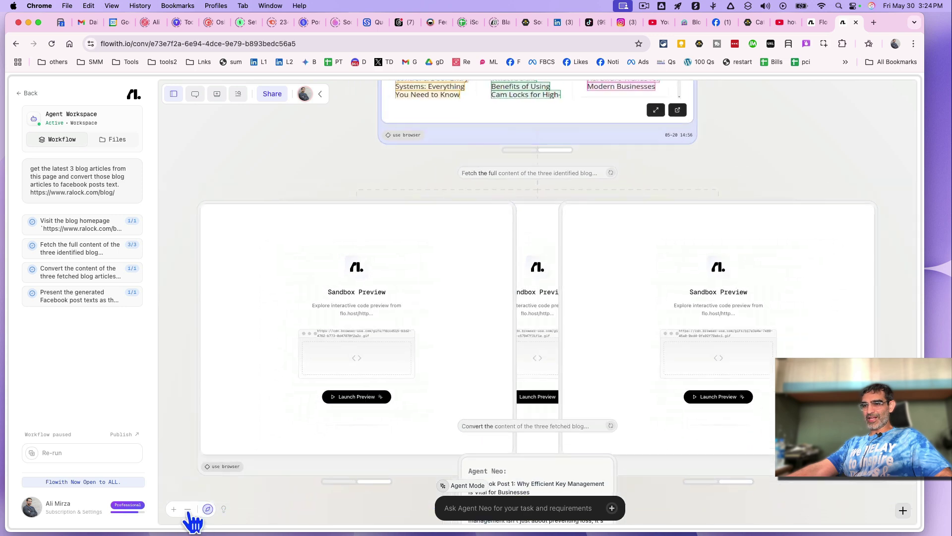
pyautogui.click(358, 396)
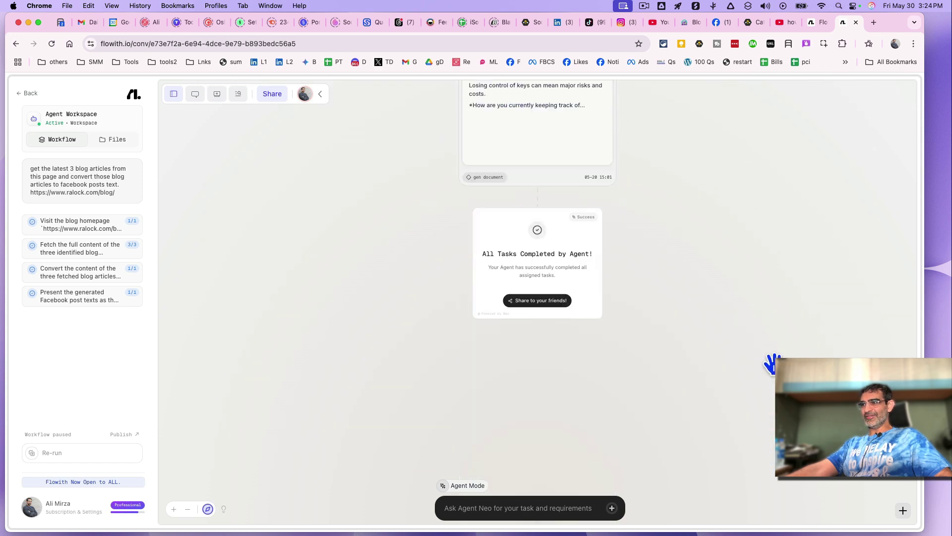
# Expand the Facebook posts card to read all three posts, then go Back home.
pyautogui.click(550, 341)
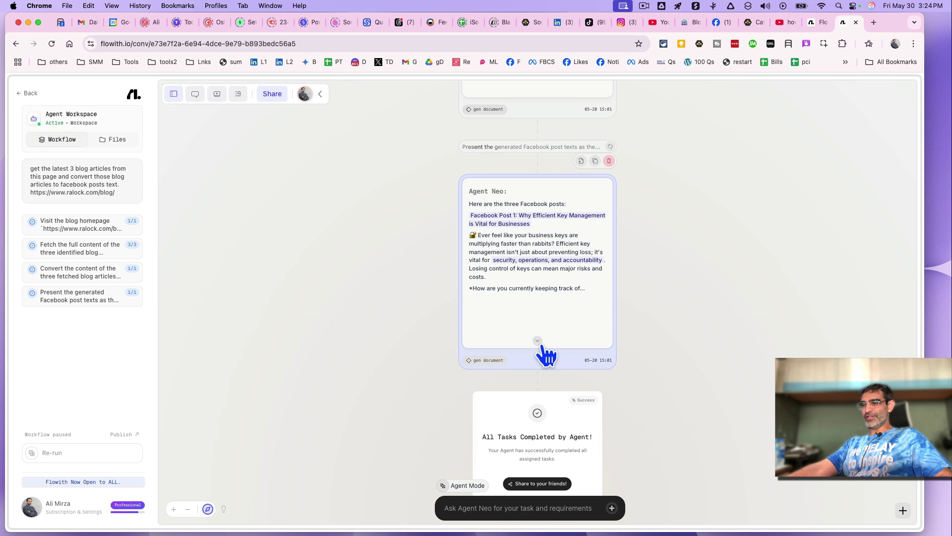
pyautogui.click(541, 344)
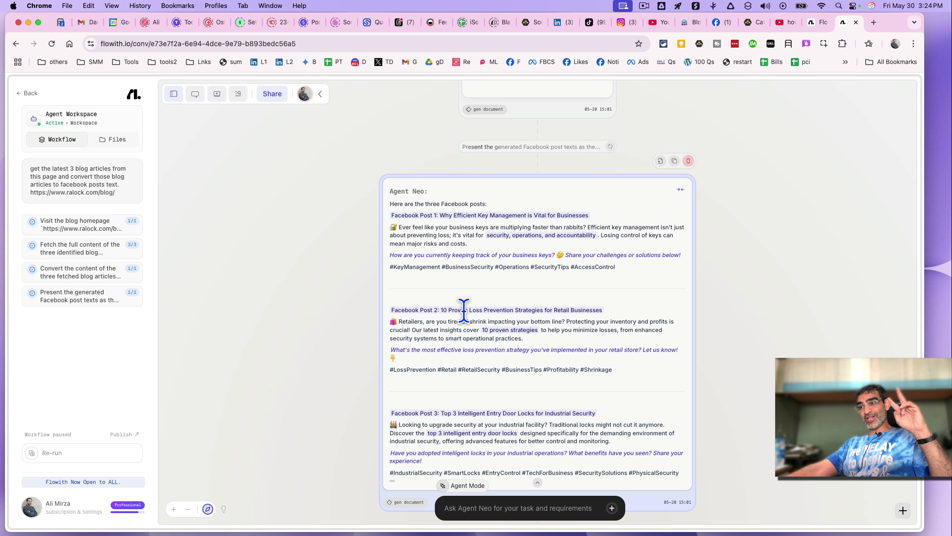
pyautogui.scroll(-2, 463, 309)
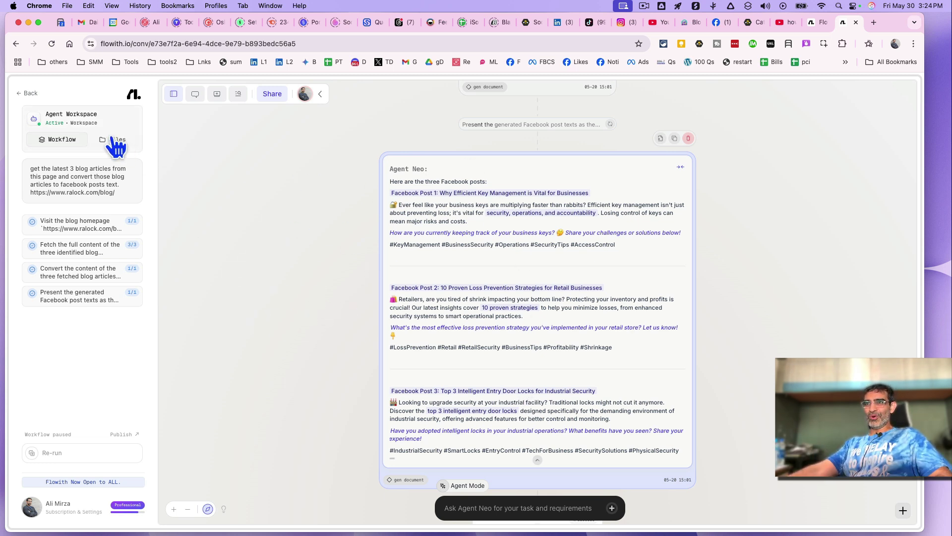
pyautogui.click(32, 95)
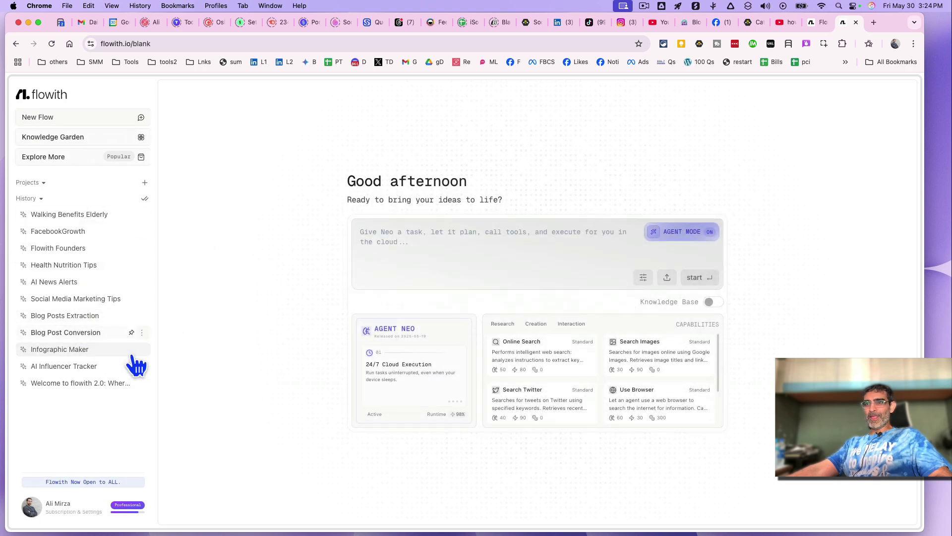
# Open Social Media Marketing Tips and expand the Leveraging Agent Neo guide into a full document.
pyautogui.click(59, 301)
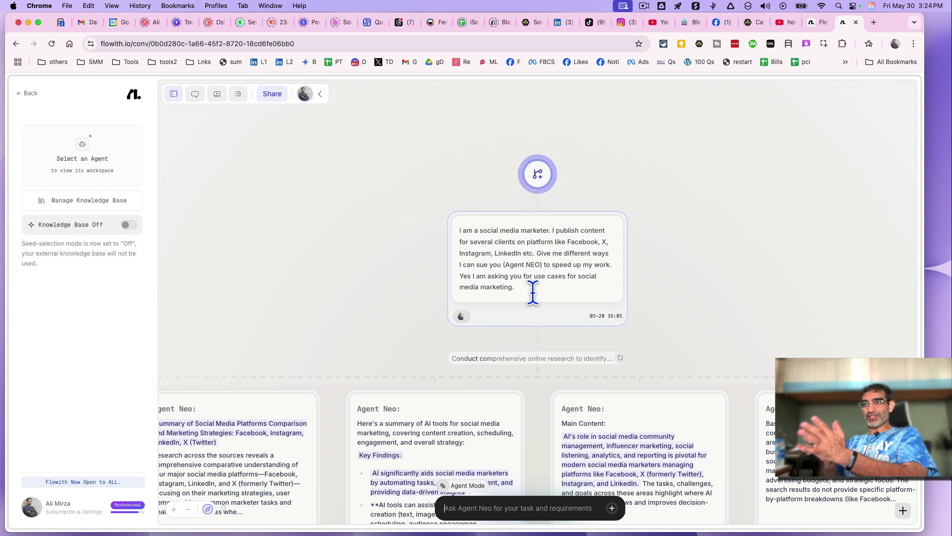
pyautogui.scroll(-3, 572, 303)
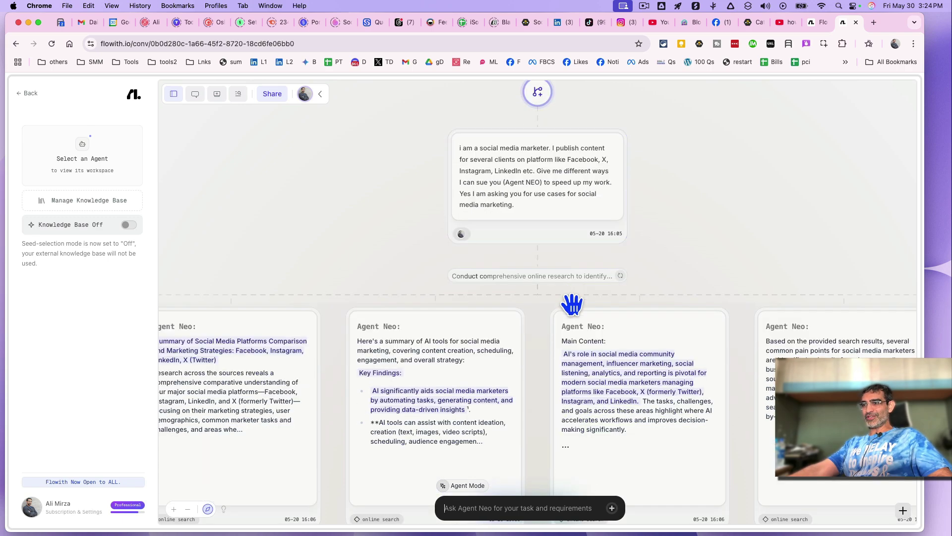
pyautogui.scroll(-4, 571, 304)
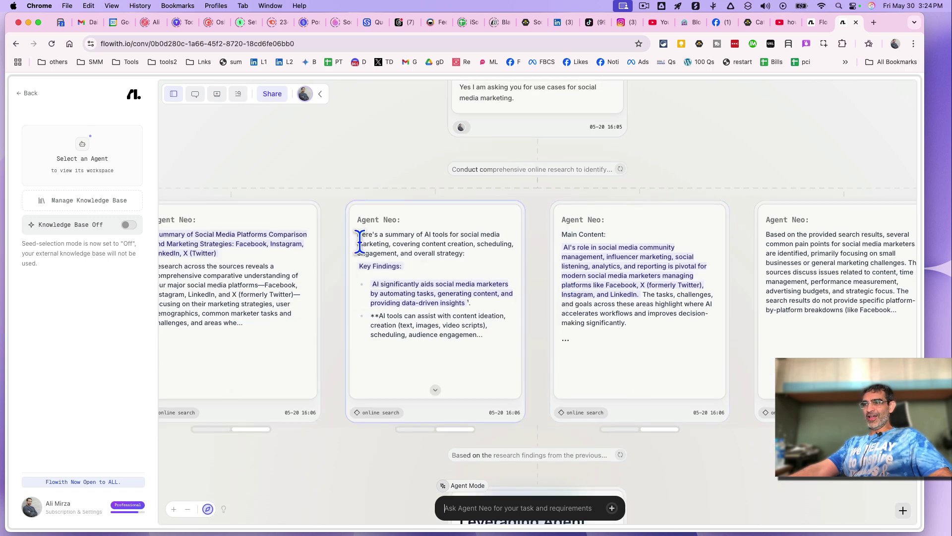
pyautogui.click(188, 511)
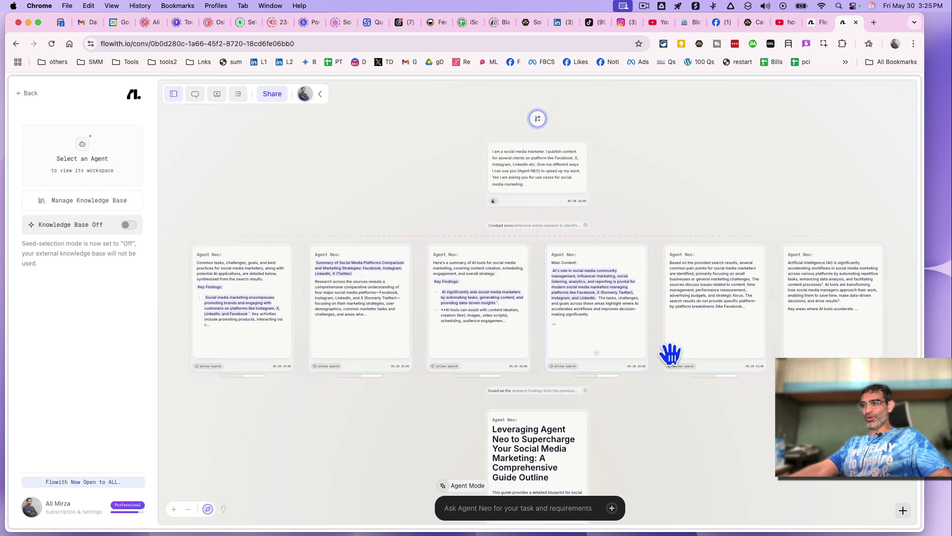
pyautogui.scroll(-1, 685, 408)
pyautogui.scroll(-4, 661, 398)
pyautogui.scroll(-3, 672, 384)
pyautogui.scroll(-5, 673, 384)
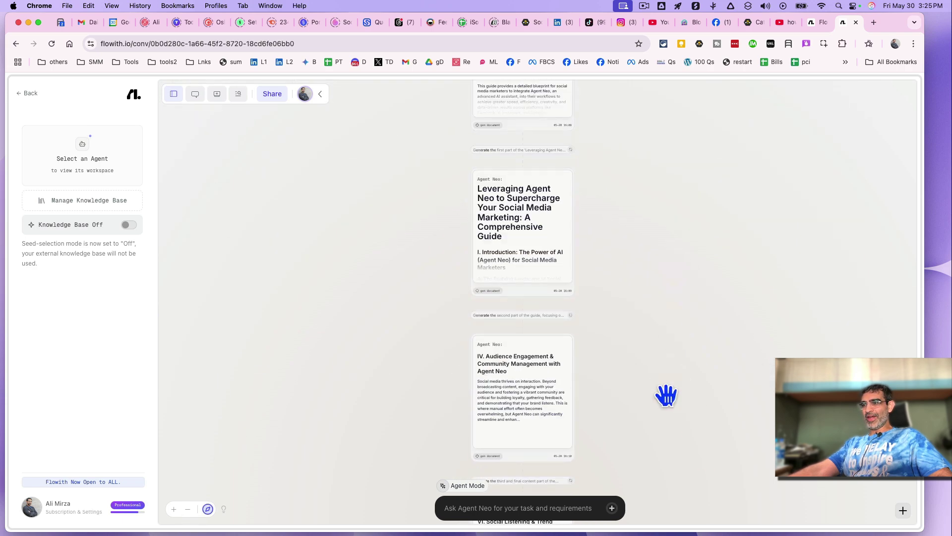
pyautogui.scroll(-4, 665, 395)
pyautogui.scroll(-4, 650, 402)
pyautogui.scroll(-4, 641, 402)
pyautogui.scroll(-3, 672, 384)
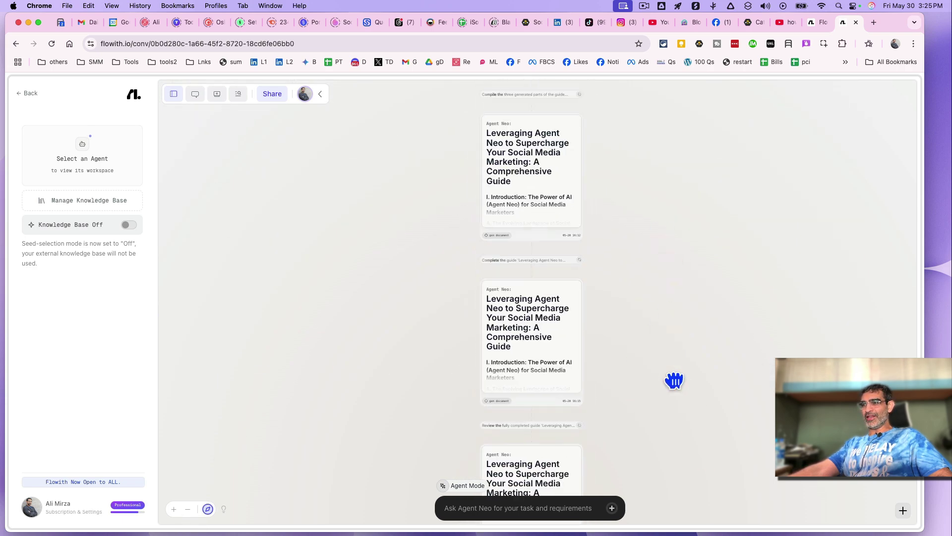
pyautogui.scroll(-4, 671, 381)
pyautogui.scroll(-3, 663, 306)
pyautogui.scroll(3, 550, 276)
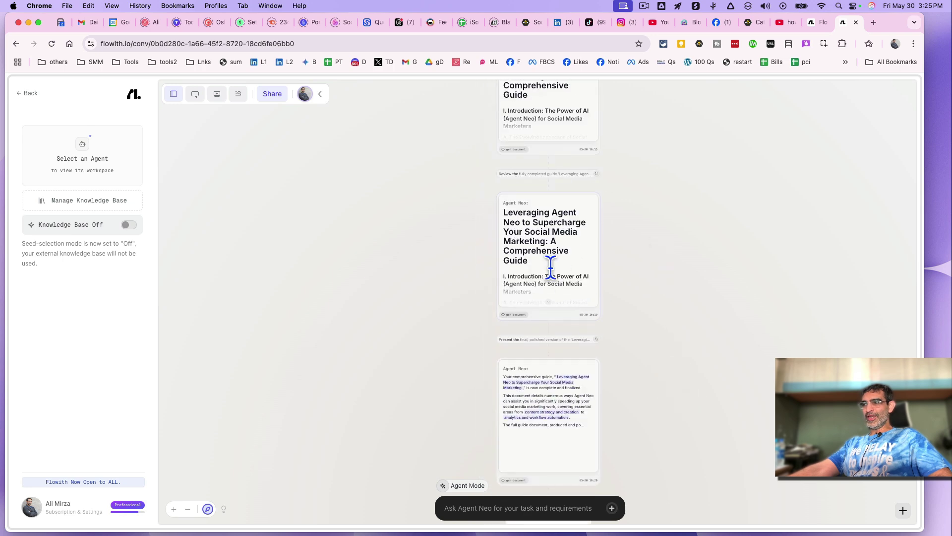
pyautogui.click(550, 290)
pyautogui.click(553, 312)
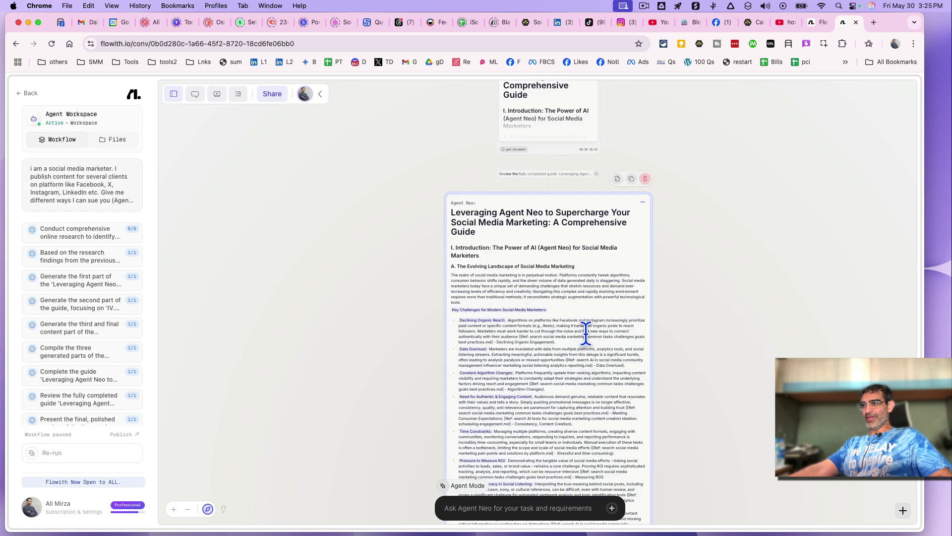
pyautogui.scroll(-1, 567, 344)
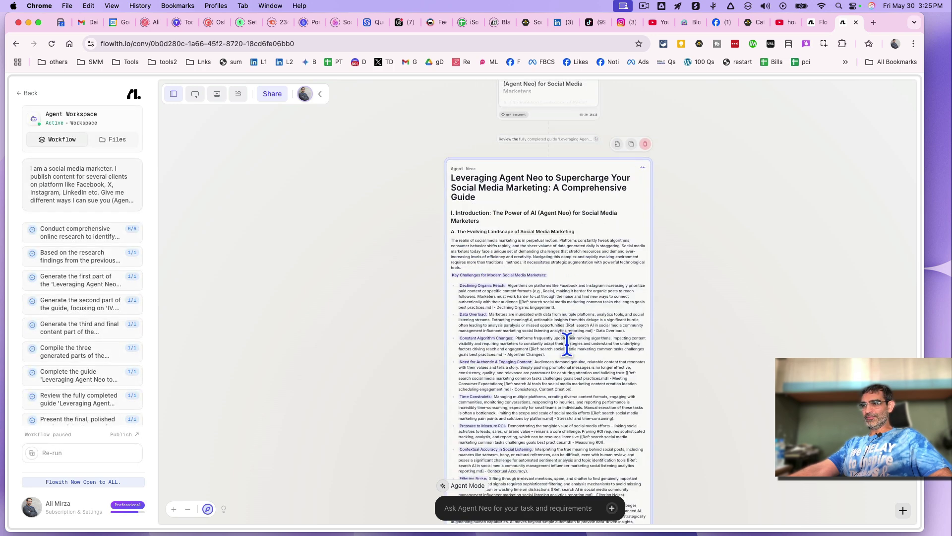
pyautogui.click(173, 511)
pyautogui.click(173, 511)
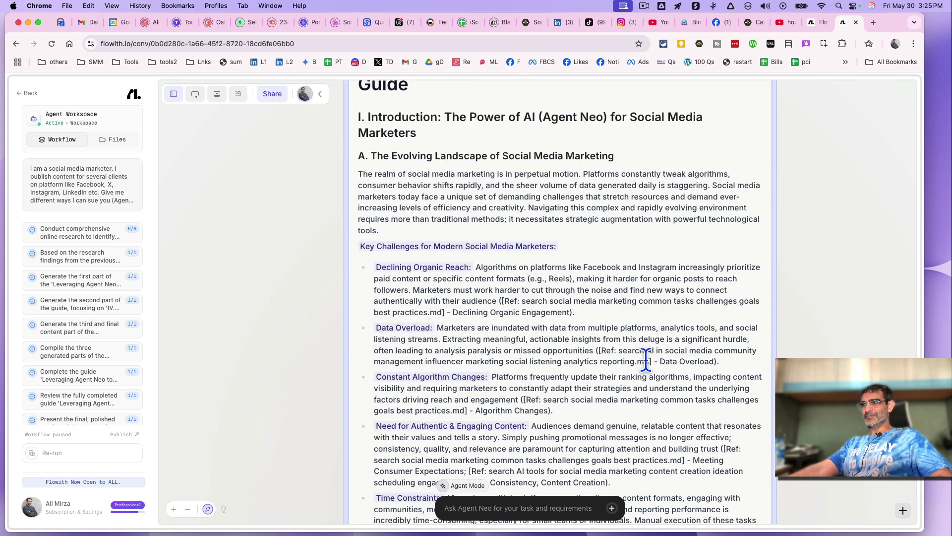
pyautogui.scroll(1, 646, 360)
pyautogui.scroll(4, 646, 360)
pyautogui.scroll(-8, 646, 360)
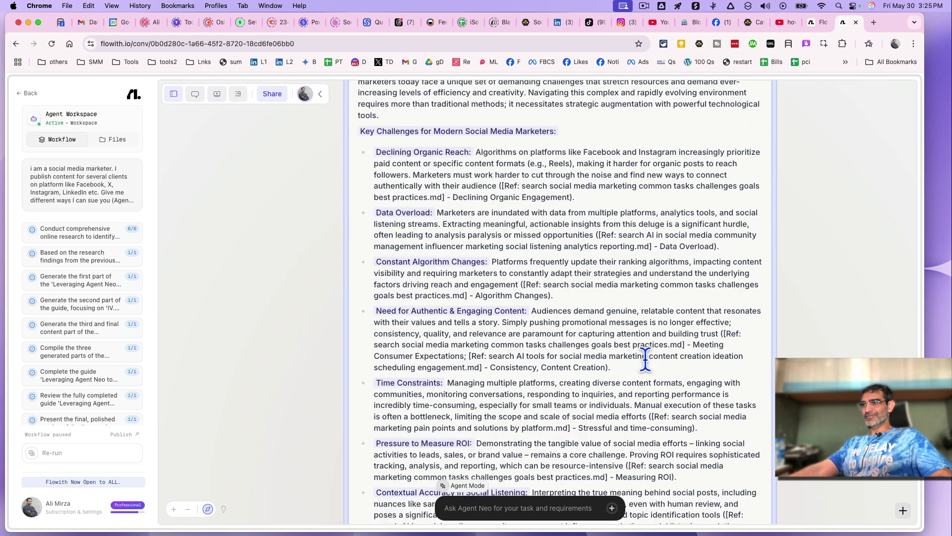
pyautogui.scroll(-5, 646, 360)
pyautogui.scroll(-5, 646, 361)
pyautogui.scroll(-4, 646, 360)
pyautogui.scroll(-4, 646, 360)
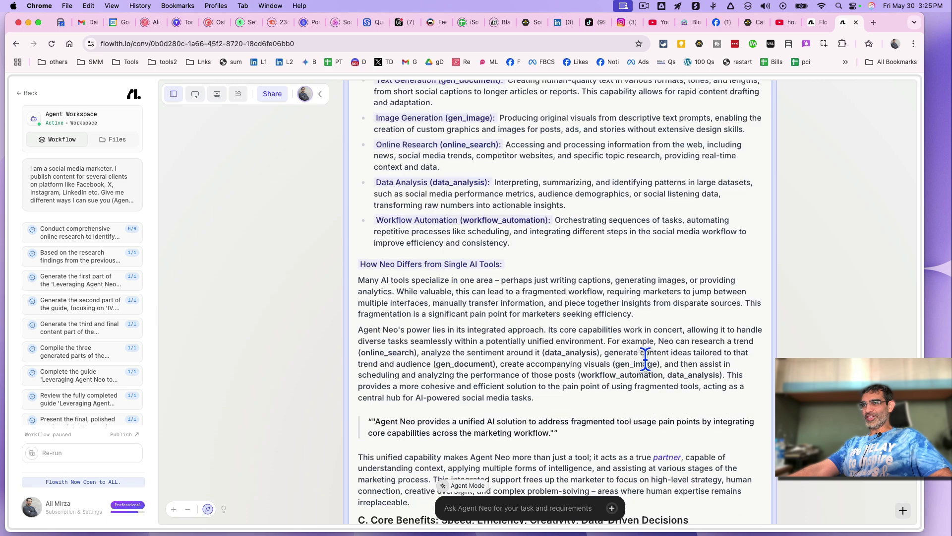
pyautogui.scroll(-5, 646, 360)
pyautogui.scroll(-1, 646, 361)
pyautogui.scroll(-1, 647, 360)
pyautogui.scroll(-4, 646, 360)
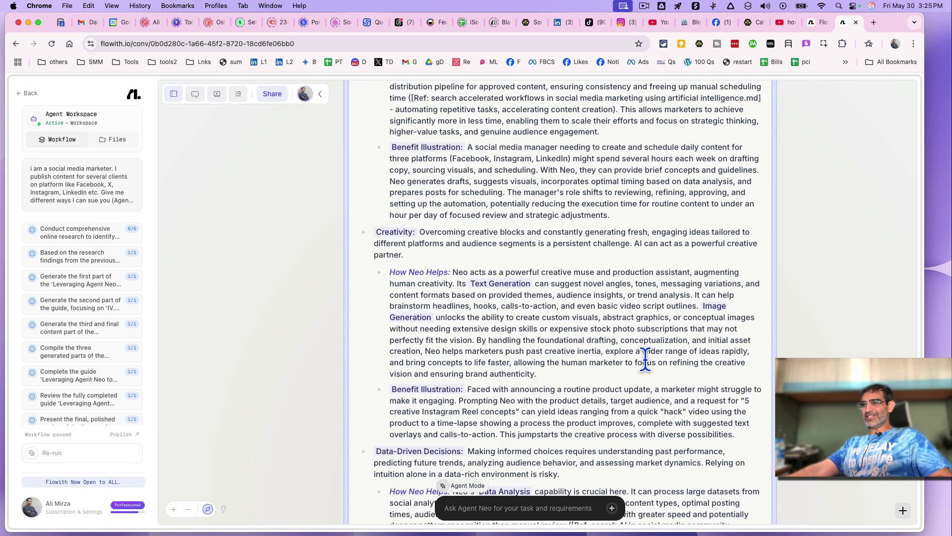
pyautogui.scroll(-6, 646, 360)
pyautogui.scroll(-4, 646, 360)
pyautogui.scroll(-6, 645, 361)
pyautogui.scroll(-4, 645, 360)
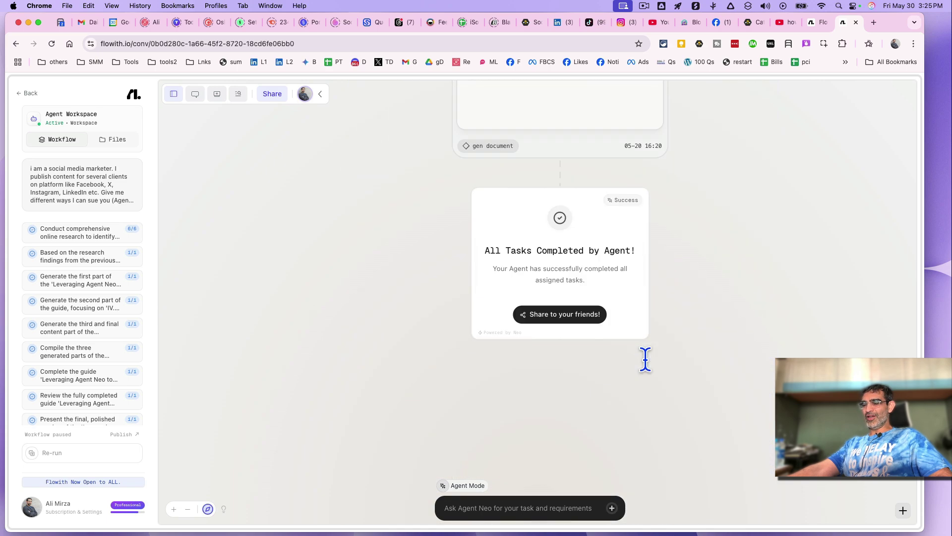
pyautogui.scroll(-2, 646, 361)
pyautogui.scroll(-2, 646, 361)
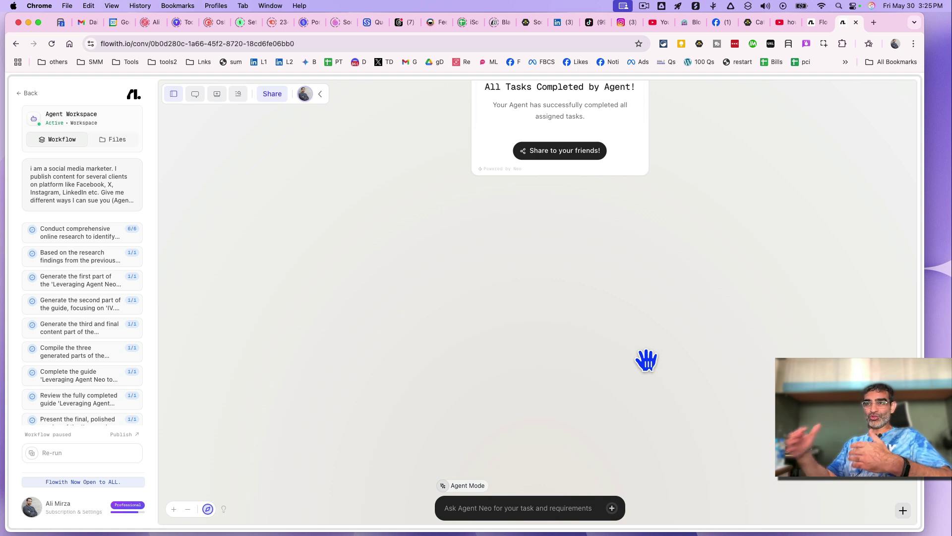
# Go Back from the marketing guide flow to the Flowith home page.
pyautogui.click(24, 97)
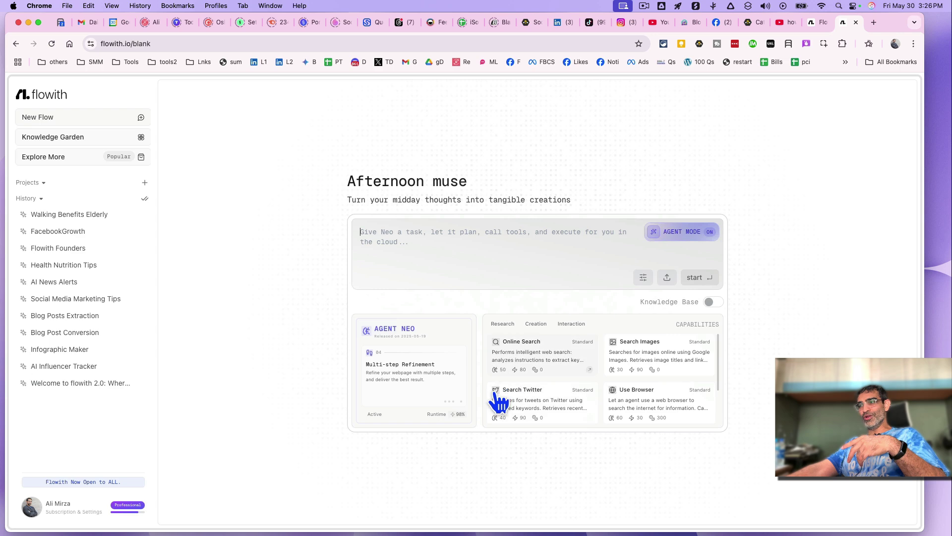
pyautogui.scroll(-1, 534, 408)
pyautogui.scroll(-1, 534, 410)
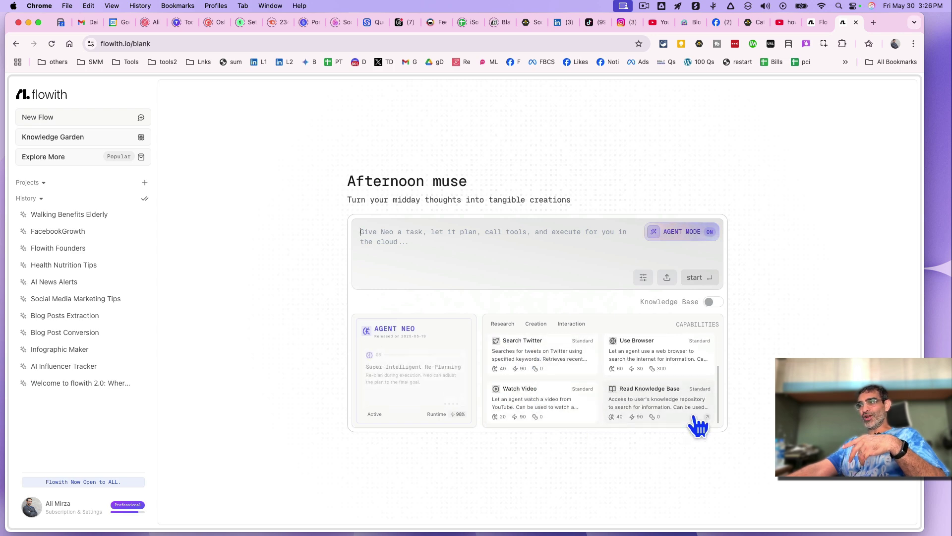